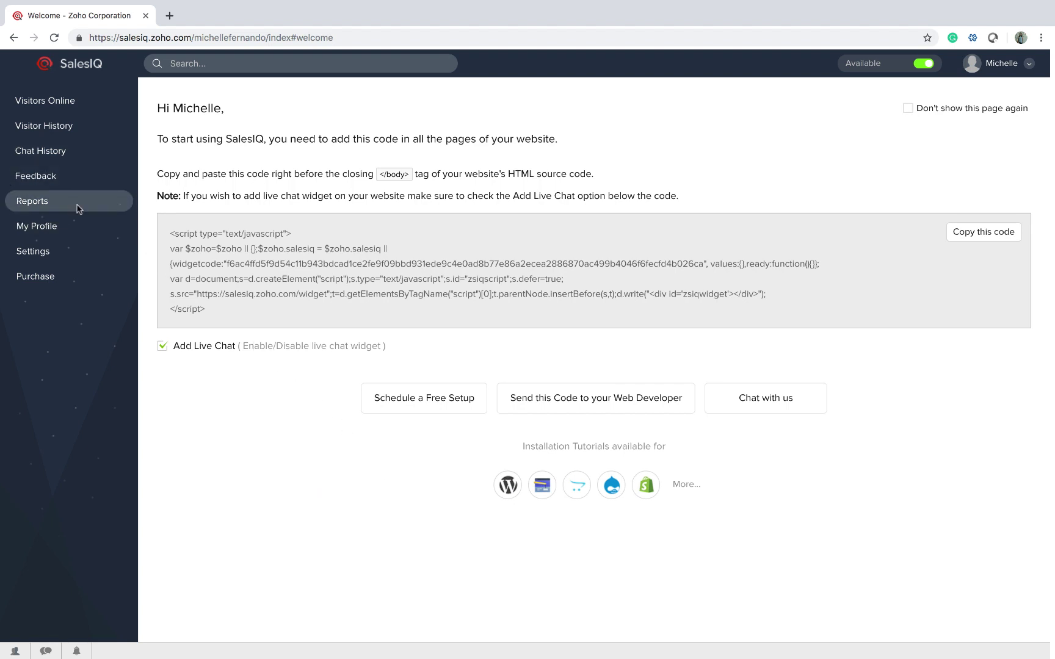
# - Go to Settings, then the Zobot section, and start adding a new bot
pyautogui.click(75, 259)
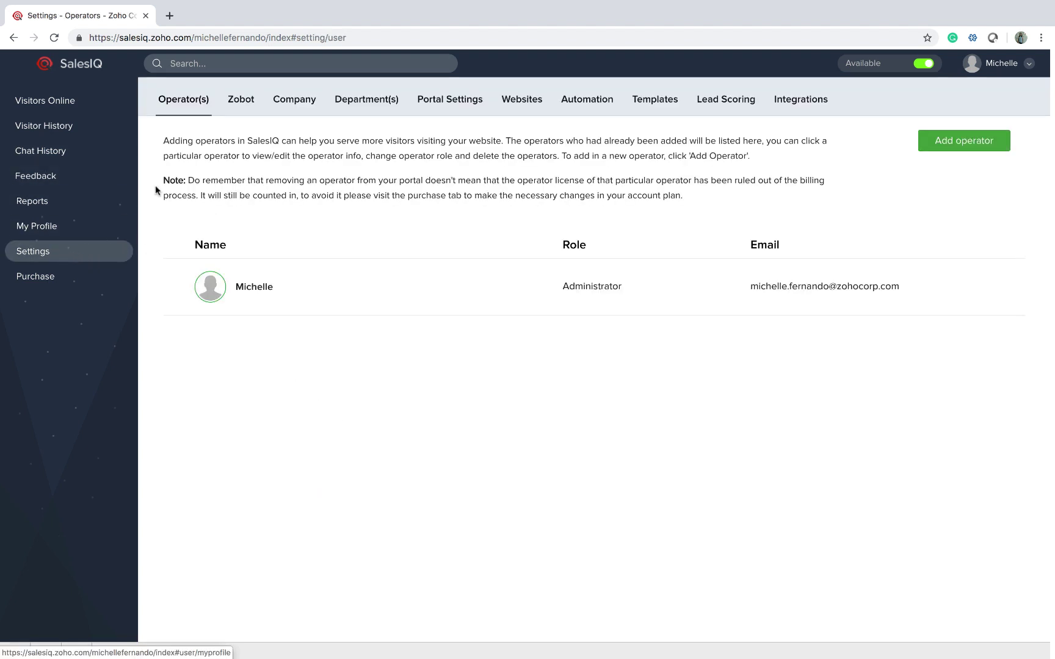
pyautogui.click(236, 102)
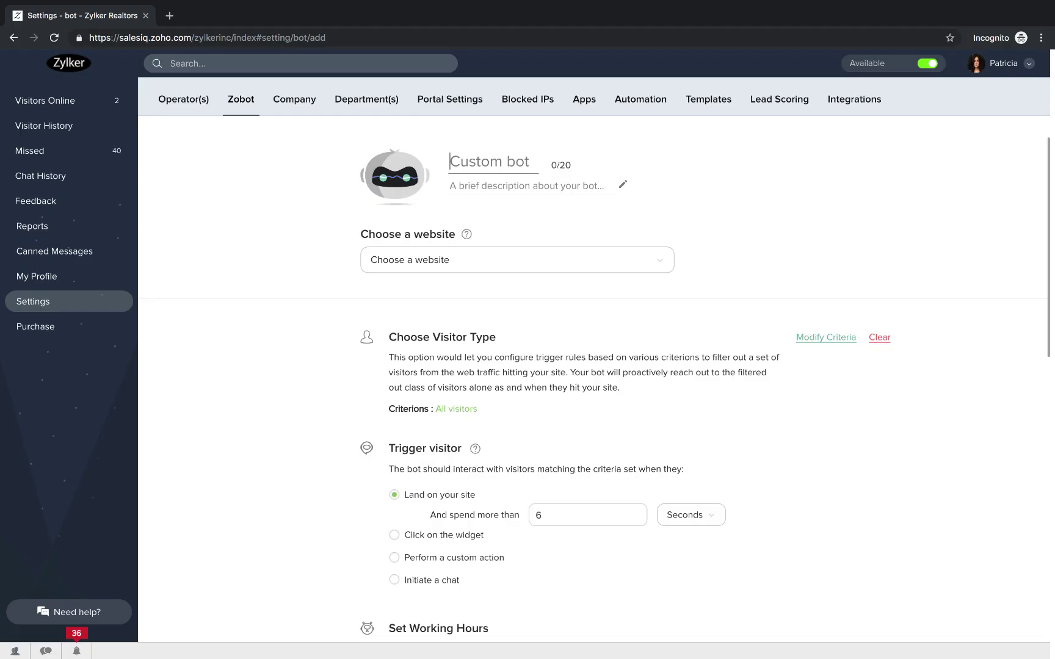
# - Name the bot 'Zobot' with the description 'Website Assistant'
pyautogui.write('Z')
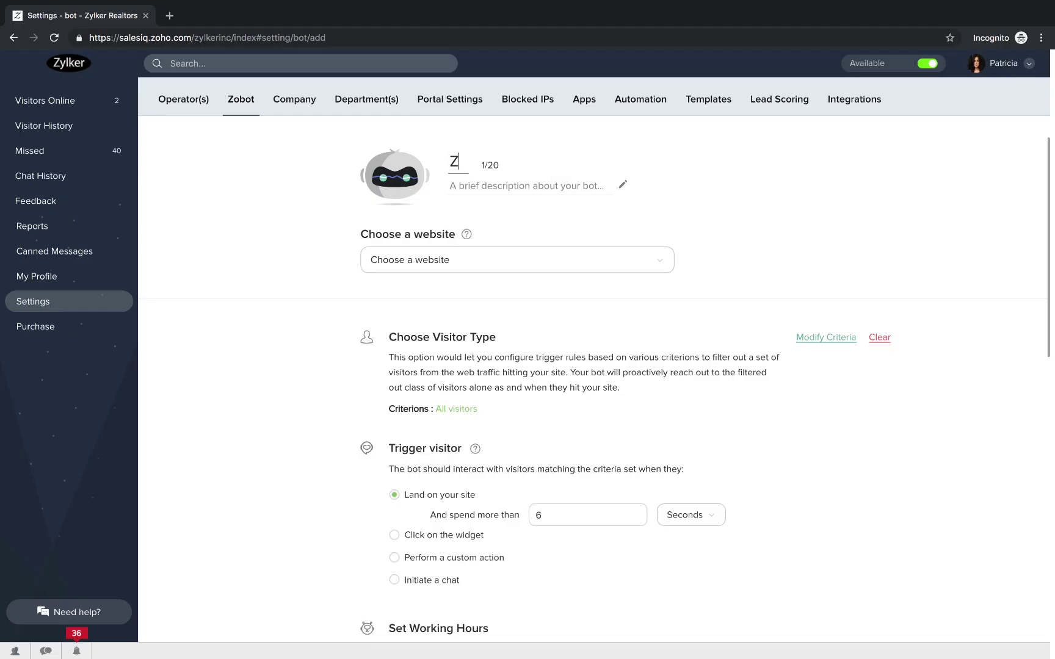
pyautogui.write('obot')
pyautogui.click(464, 182)
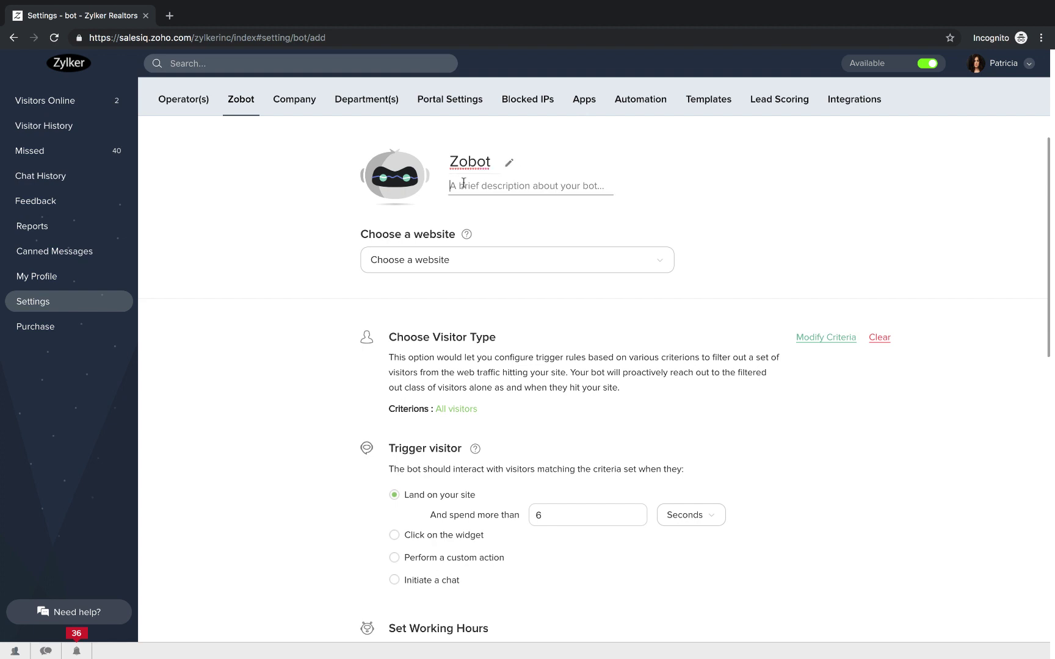
pyautogui.write('Website ')
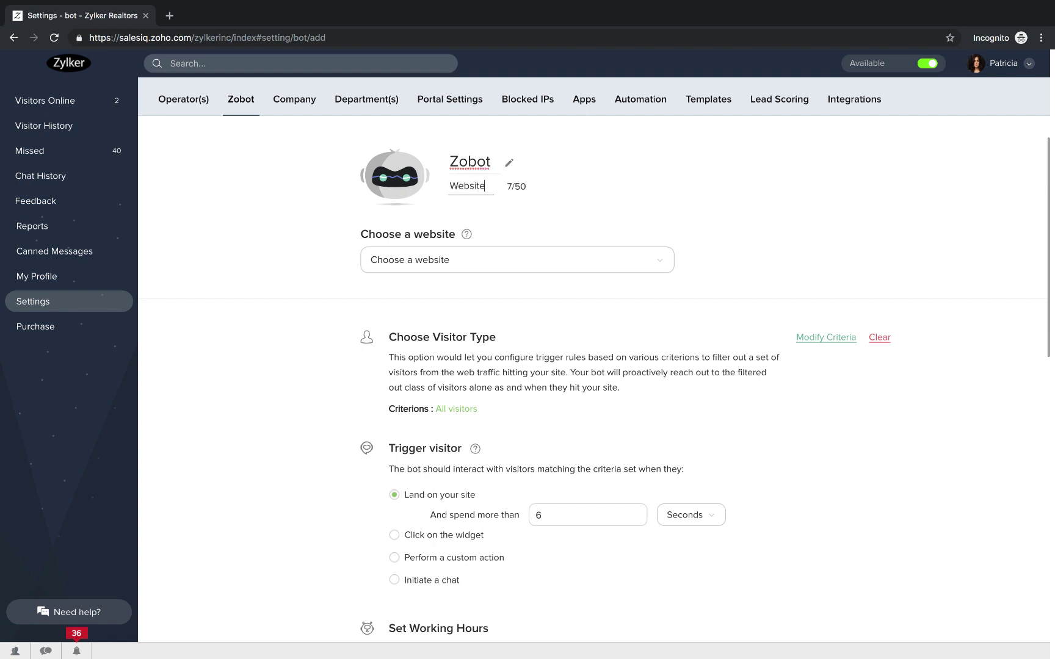
pyautogui.write('Assist')
pyautogui.write('ant')
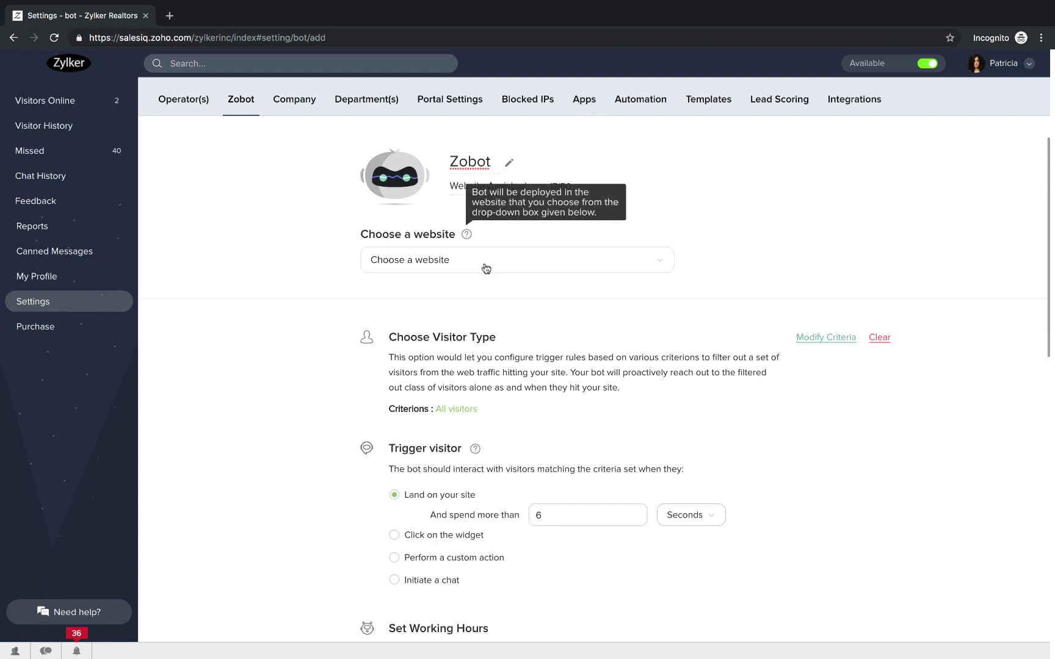
# - Deploy it on zylker-auto, leaving only Zylker Homes and Support departments selected
pyautogui.click(484, 267)
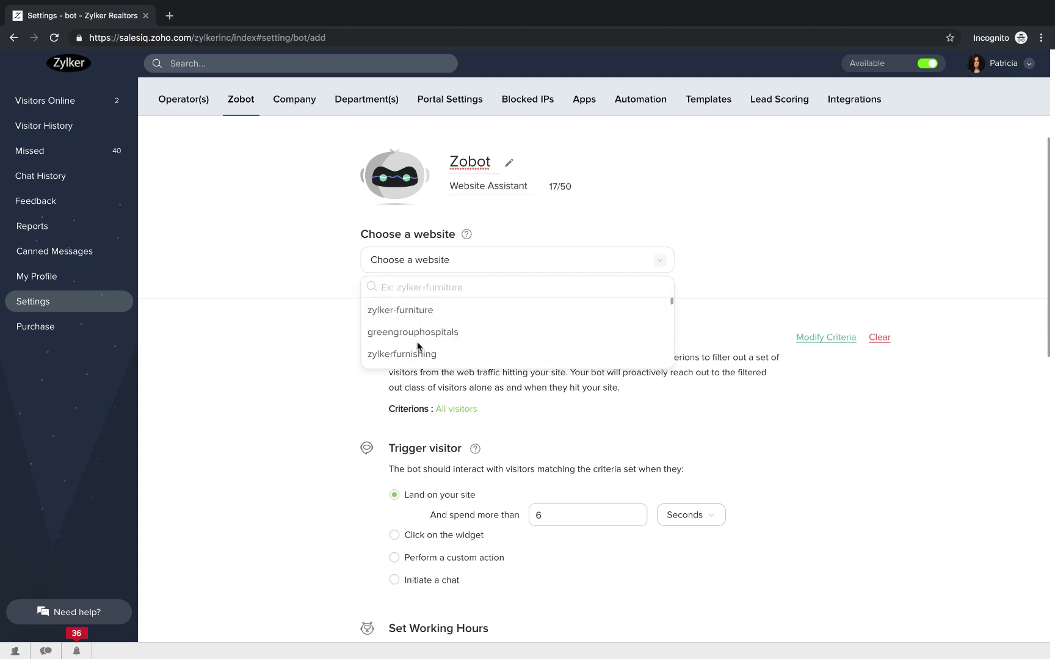
pyautogui.scroll(-1, 417, 341)
pyautogui.scroll(-1, 417, 341)
pyautogui.click(401, 313)
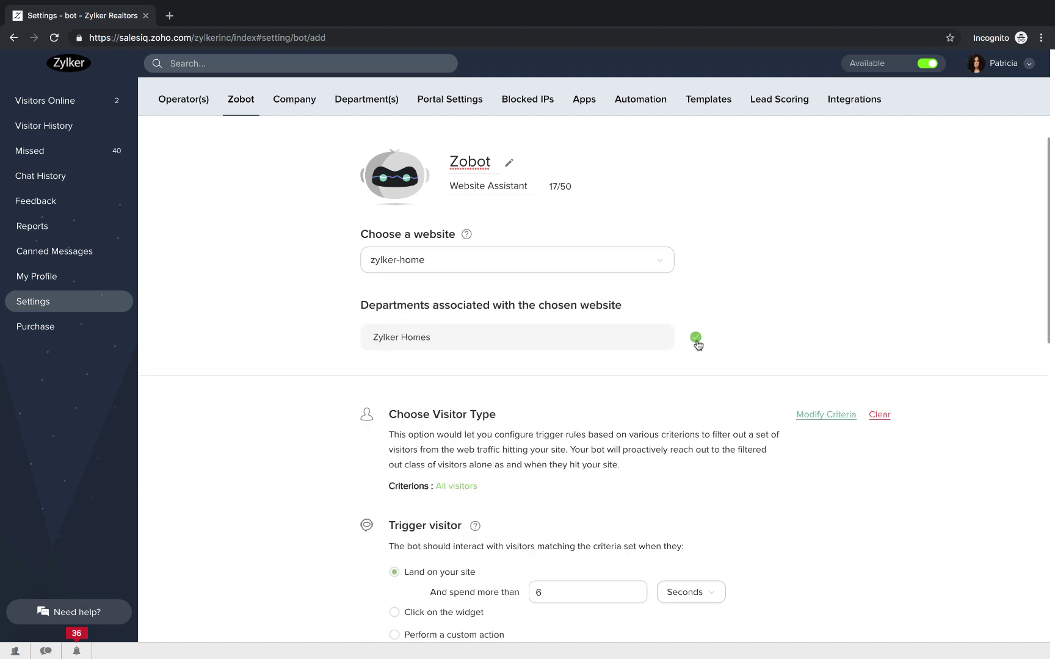
pyautogui.click(539, 265)
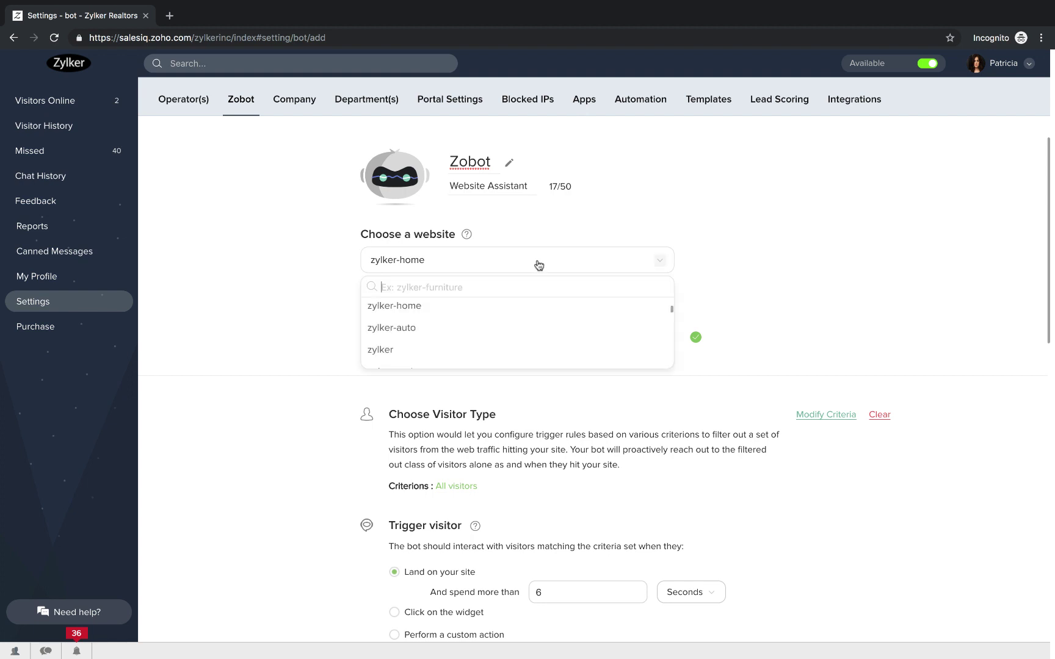
pyautogui.click(488, 330)
pyautogui.click(414, 334)
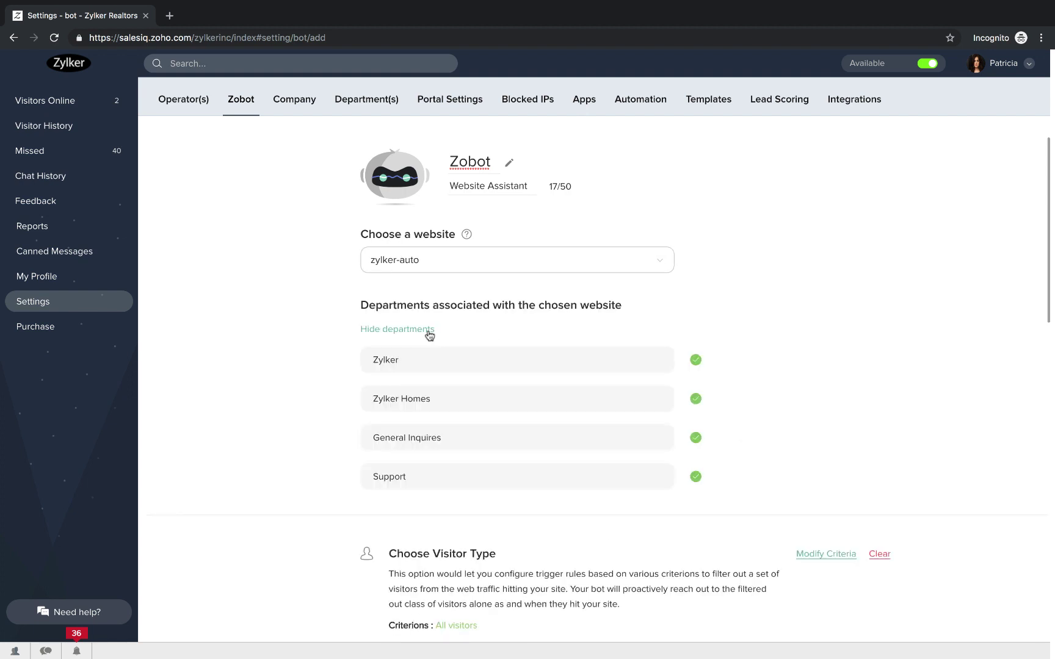
pyautogui.click(696, 363)
pyautogui.click(696, 399)
pyautogui.click(696, 438)
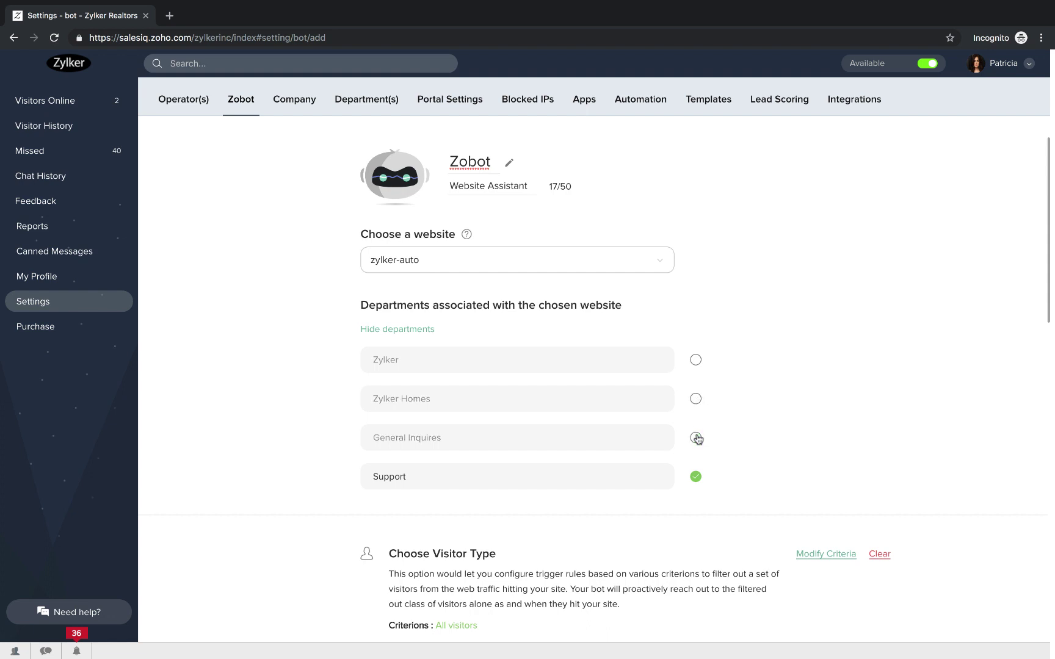
pyautogui.click(696, 400)
# - Replace the trigger criteria with 'Number of Past Chats is 5' and apply it
pyautogui.scroll(-4, 697, 476)
pyautogui.scroll(-2, 693, 471)
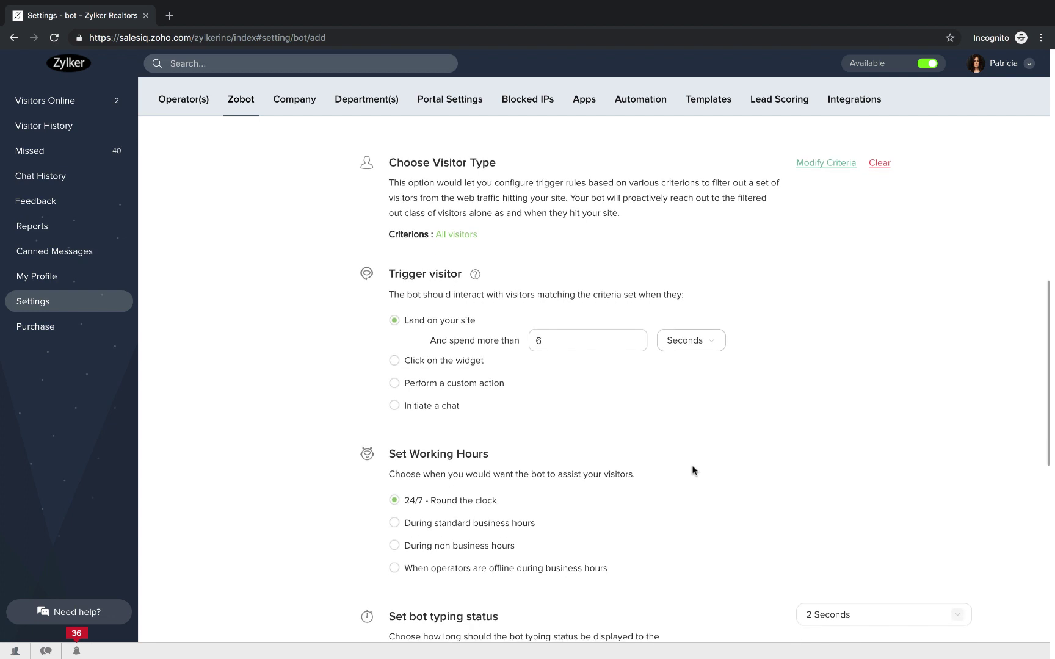
pyautogui.click(808, 171)
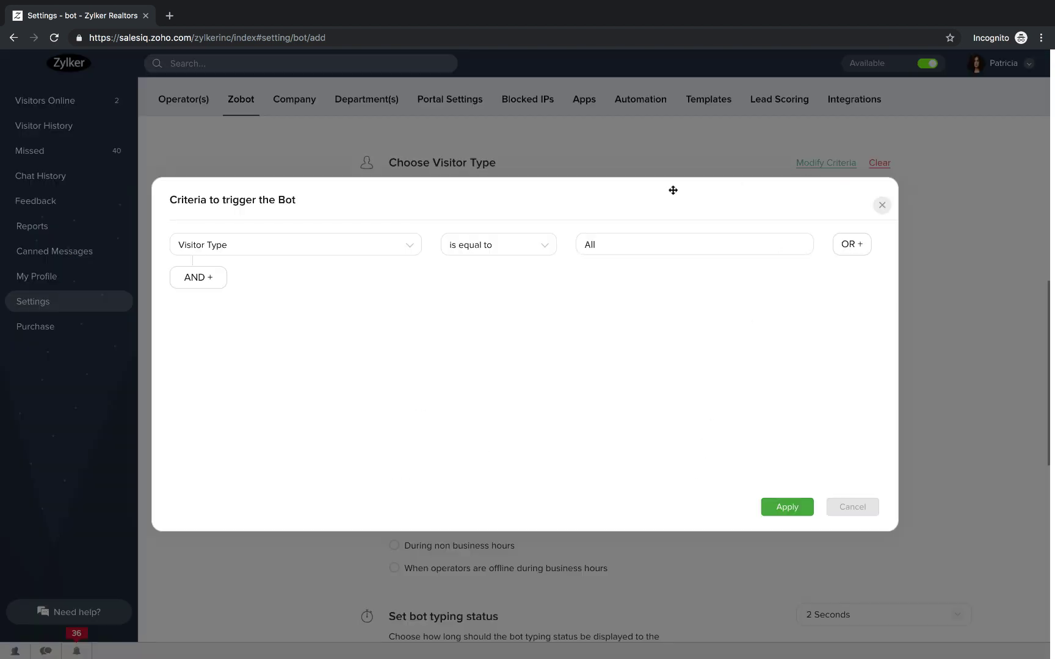
pyautogui.click(408, 247)
pyautogui.scroll(1, 368, 318)
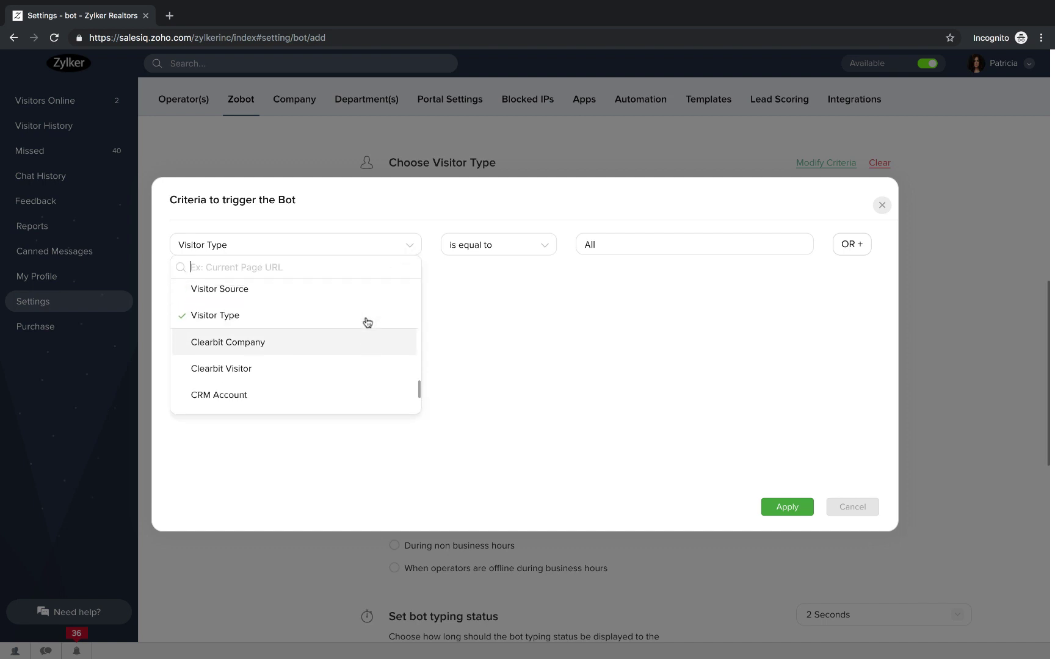
pyautogui.scroll(2, 368, 322)
pyautogui.scroll(2, 368, 323)
pyautogui.scroll(3, 368, 323)
pyautogui.scroll(-1, 368, 322)
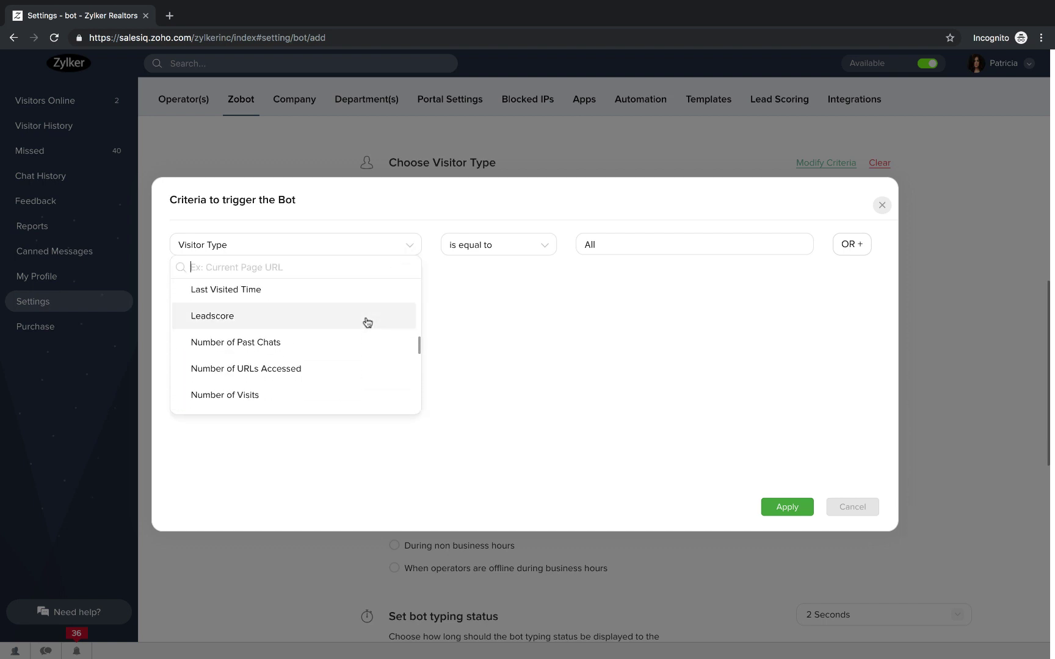
pyautogui.click(321, 343)
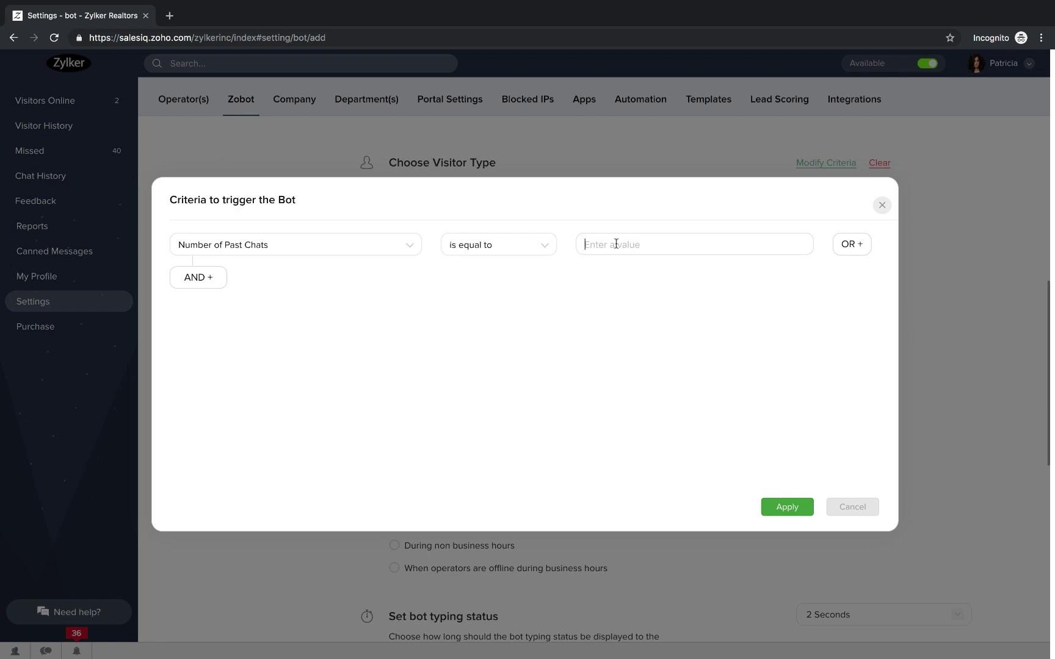
pyautogui.click(616, 244)
pyautogui.write('5')
pyautogui.click(788, 507)
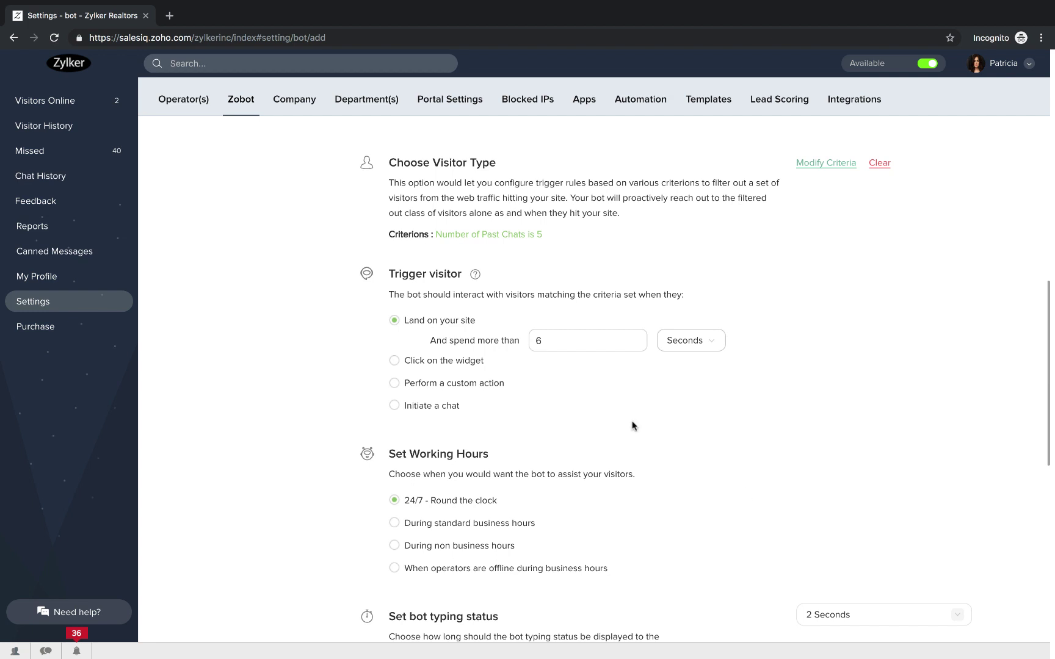
# - Change the time-on-site trigger to 3 seconds
pyautogui.press('BackSpace')
pyautogui.write('3')
pyautogui.scroll(-5, 532, 428)
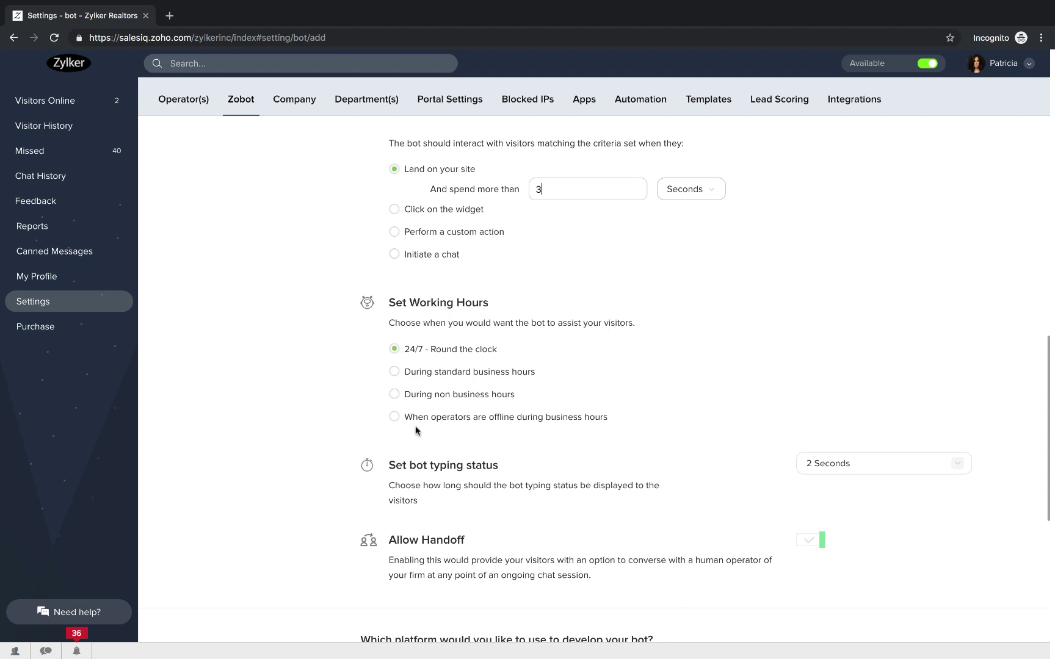
pyautogui.scroll(-1, 421, 434)
# - Set the bot's typing status to Immediate
pyautogui.click(963, 426)
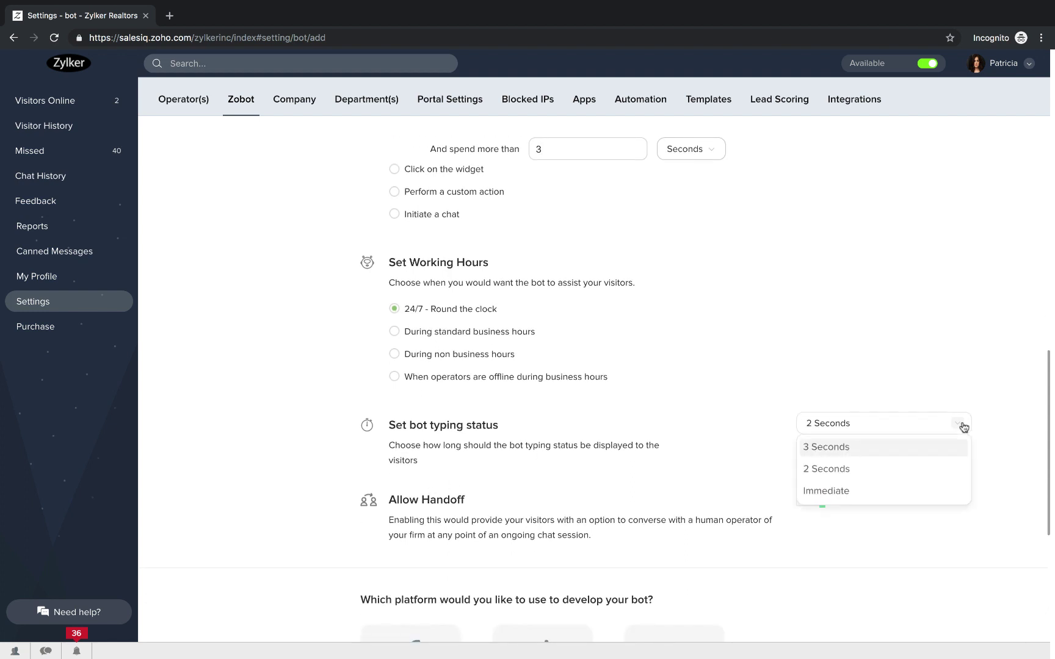
pyautogui.click(812, 494)
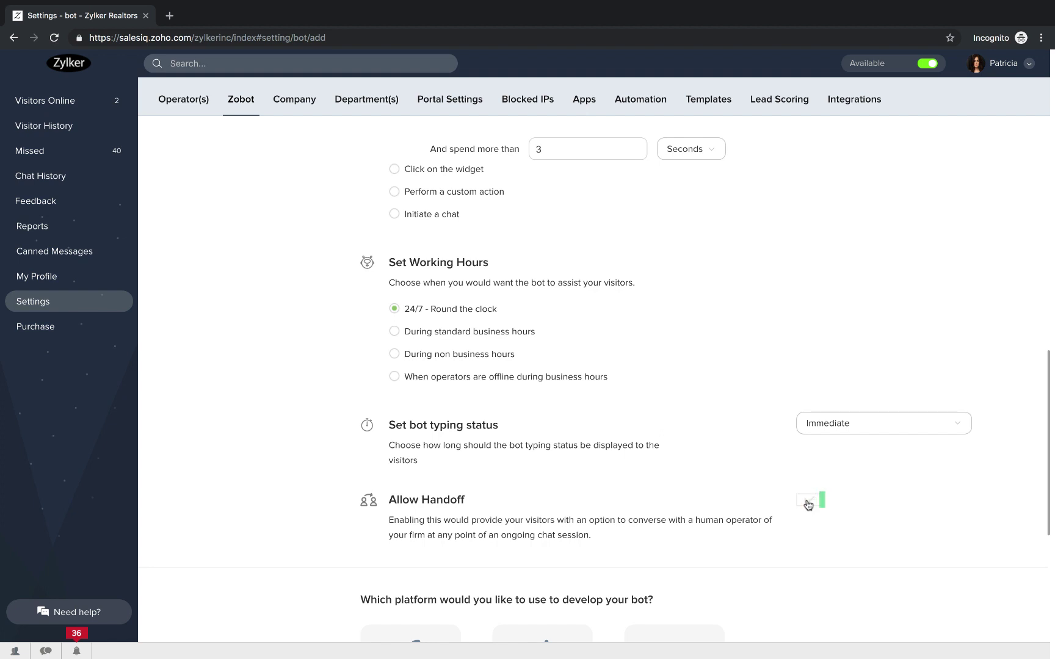
pyautogui.scroll(1, 755, 515)
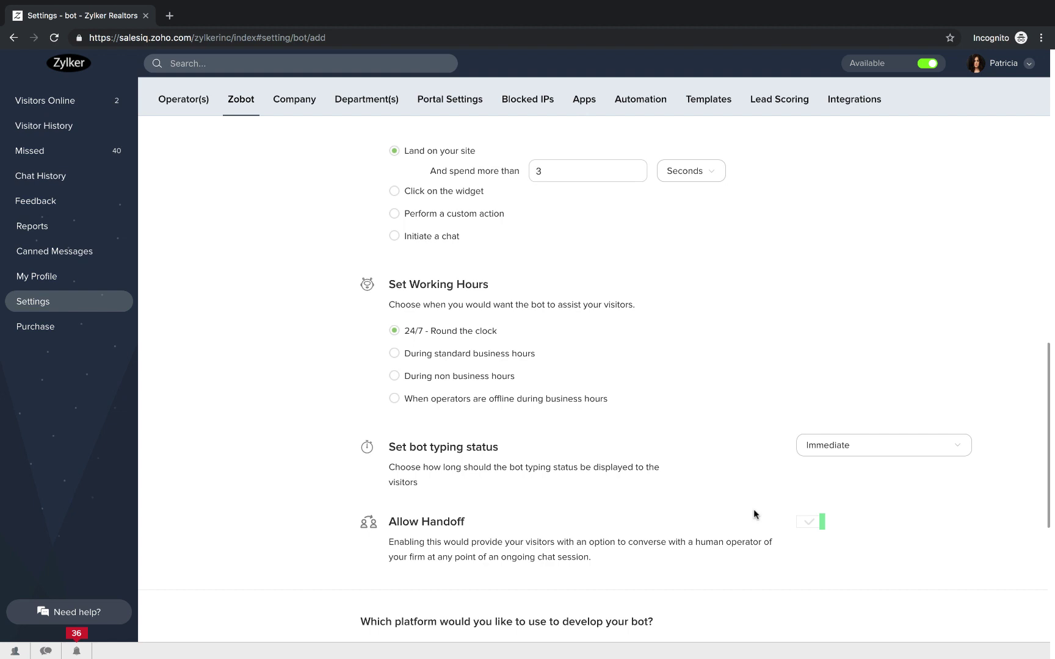
pyautogui.scroll(-2, 755, 514)
pyautogui.scroll(-3, 754, 514)
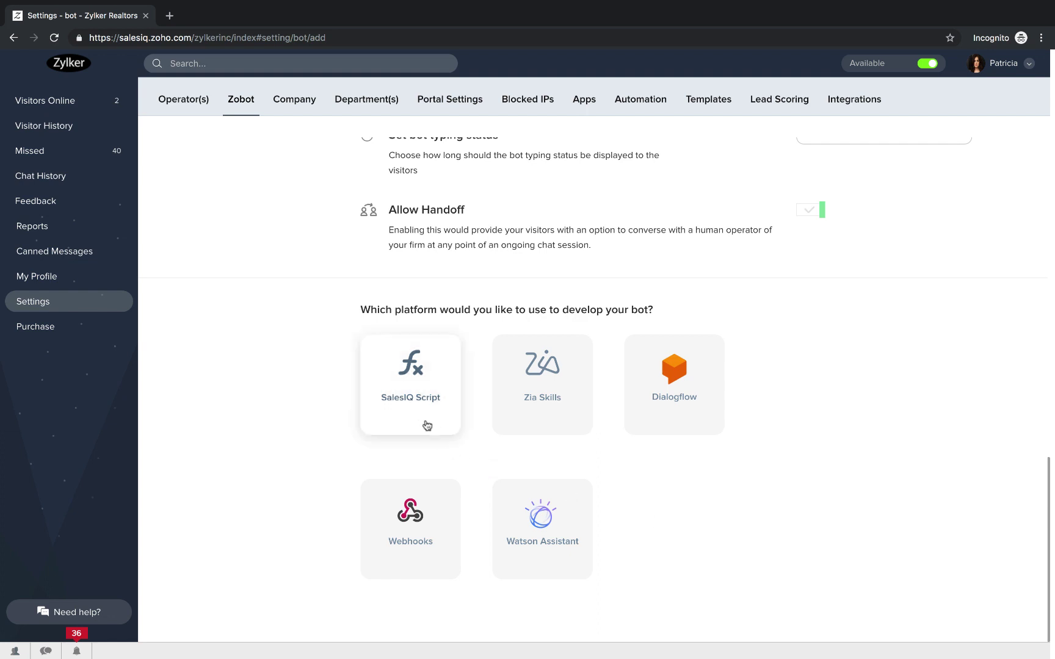
# - Develop the bot with SalesIQ Script using the Google Calendar template
pyautogui.click(416, 405)
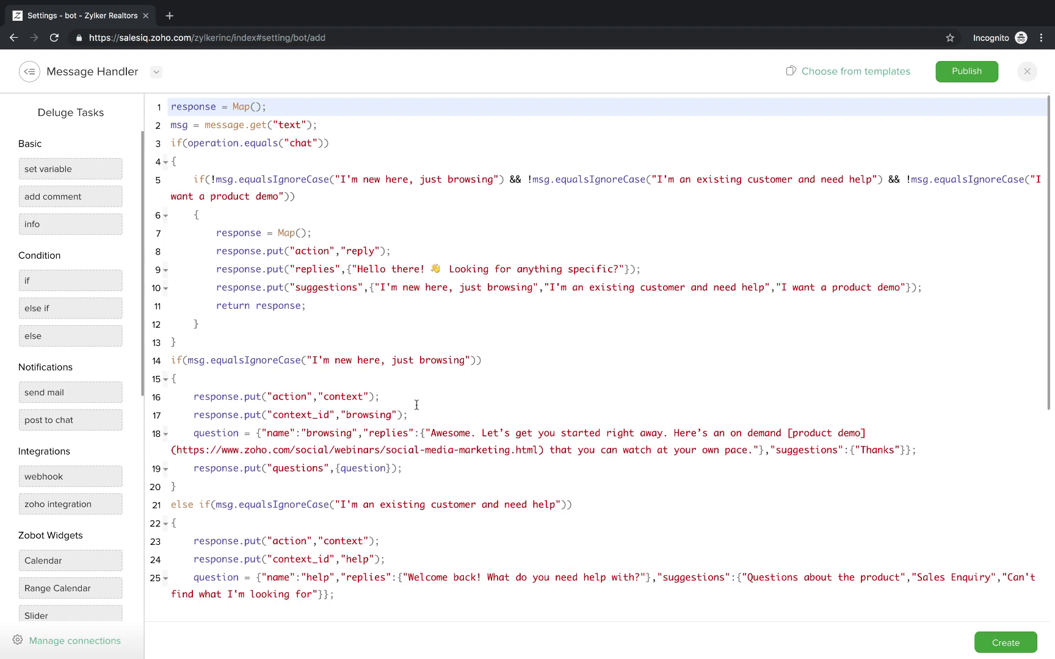
pyautogui.click(853, 74)
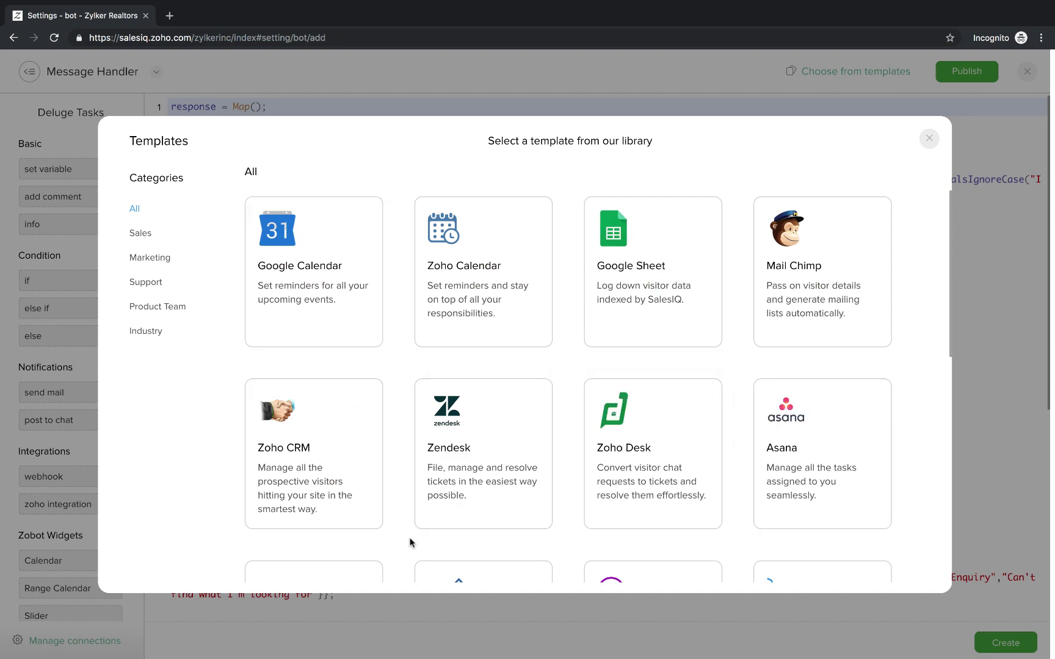
pyautogui.scroll(-2, 411, 541)
pyautogui.scroll(-4, 411, 542)
pyautogui.scroll(-1, 411, 541)
pyautogui.scroll(-2, 411, 541)
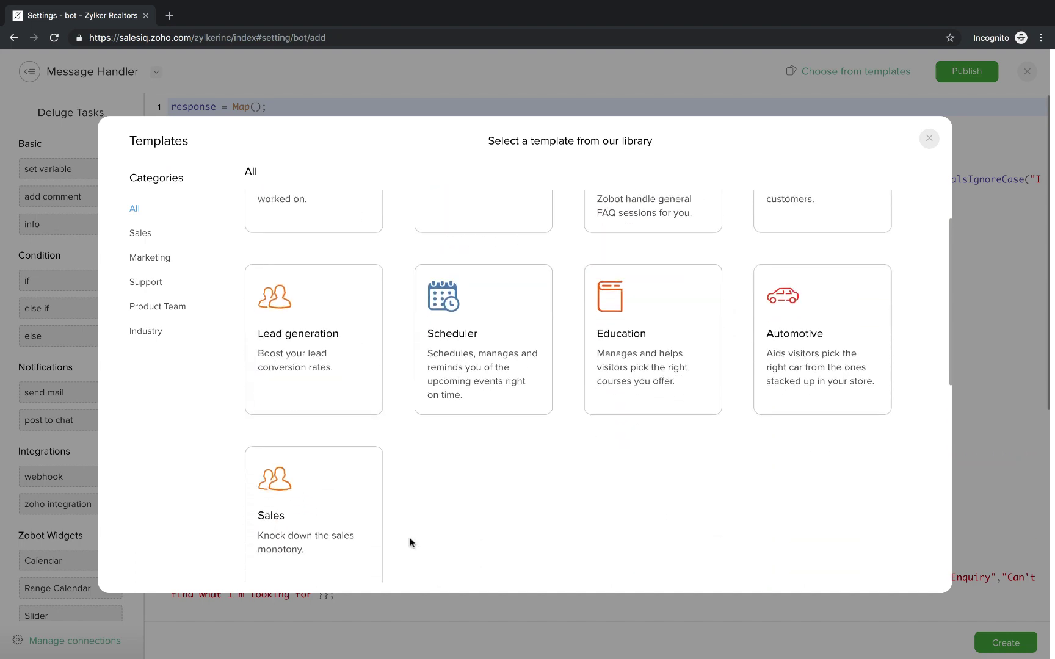
pyautogui.scroll(-1, 410, 541)
pyautogui.scroll(1, 411, 542)
pyautogui.scroll(4, 411, 542)
pyautogui.scroll(2, 411, 542)
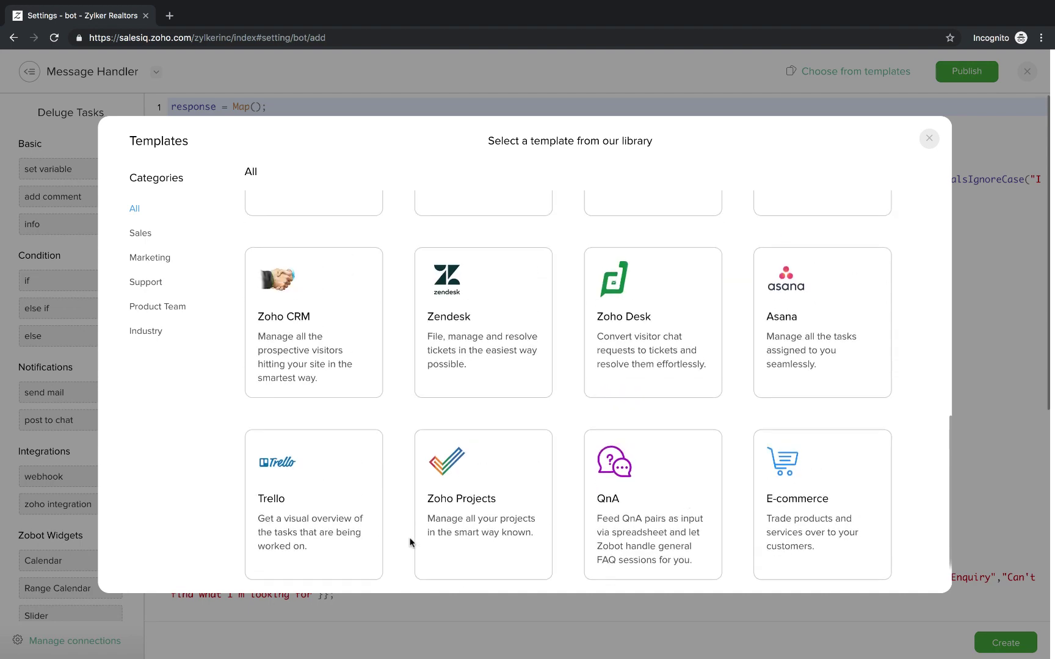
pyautogui.scroll(2, 411, 542)
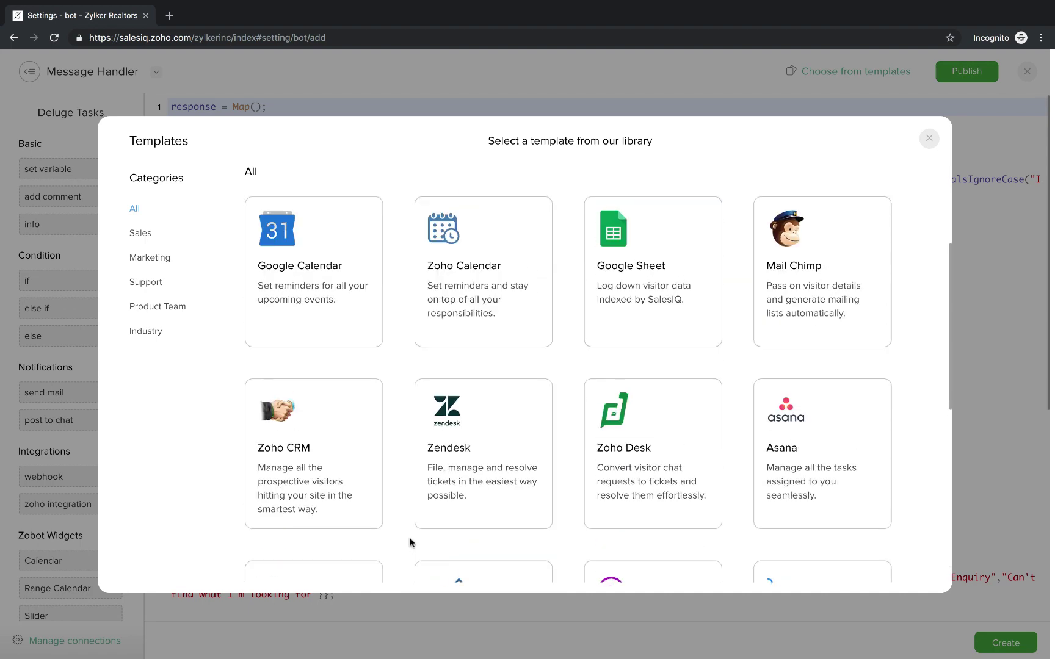
pyautogui.click(337, 302)
pyautogui.click(524, 552)
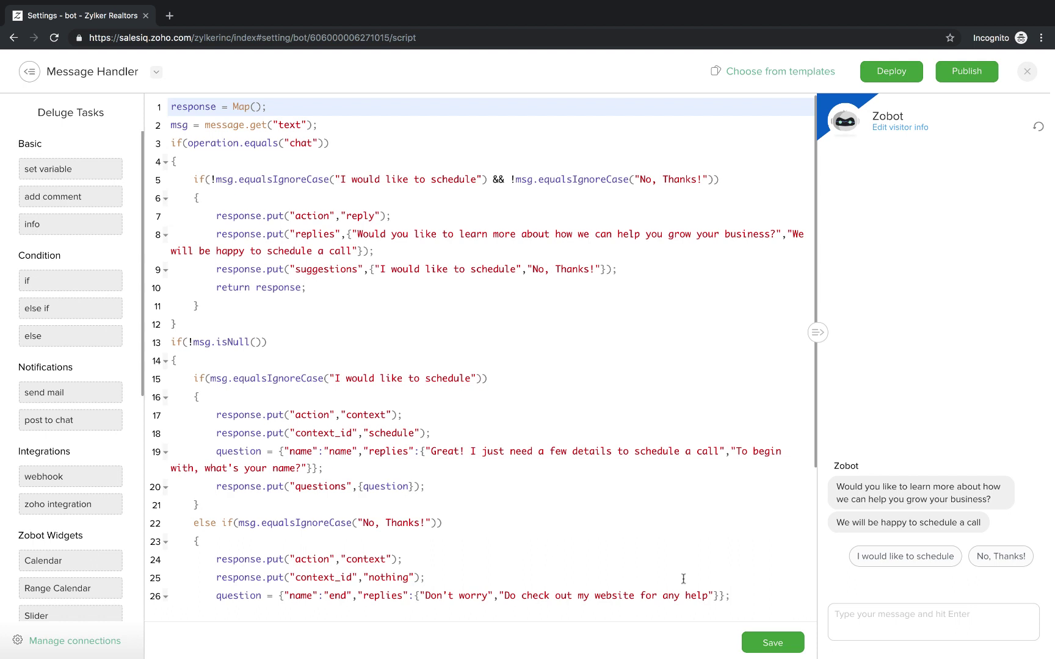
# - Save the script, restart the preview, and choose 'I would like to schedule'
pyautogui.click(770, 643)
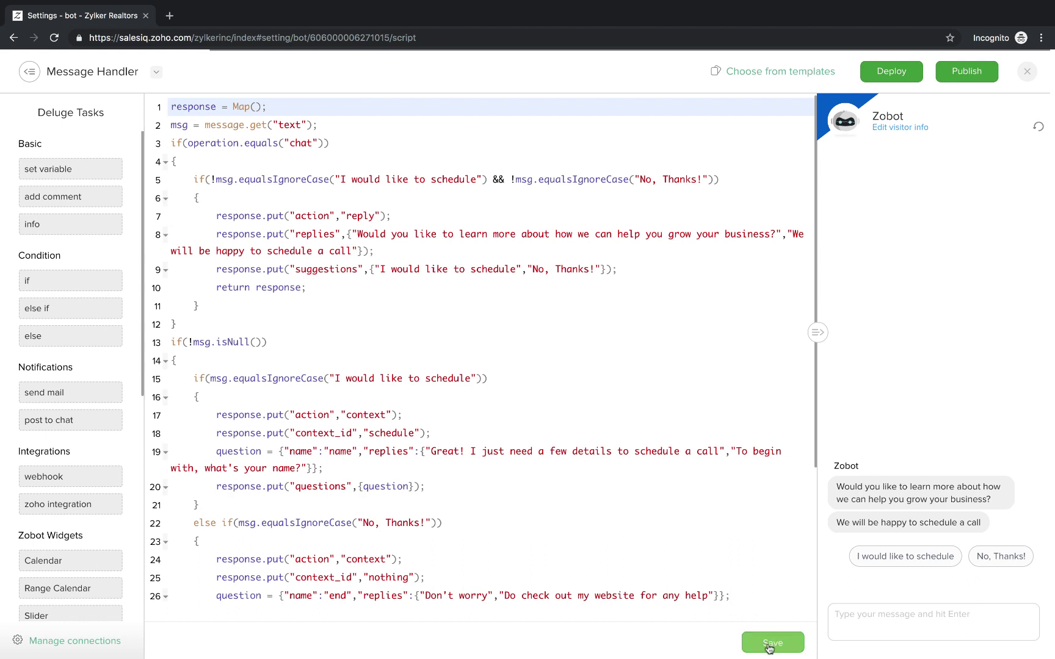
pyautogui.click(1038, 128)
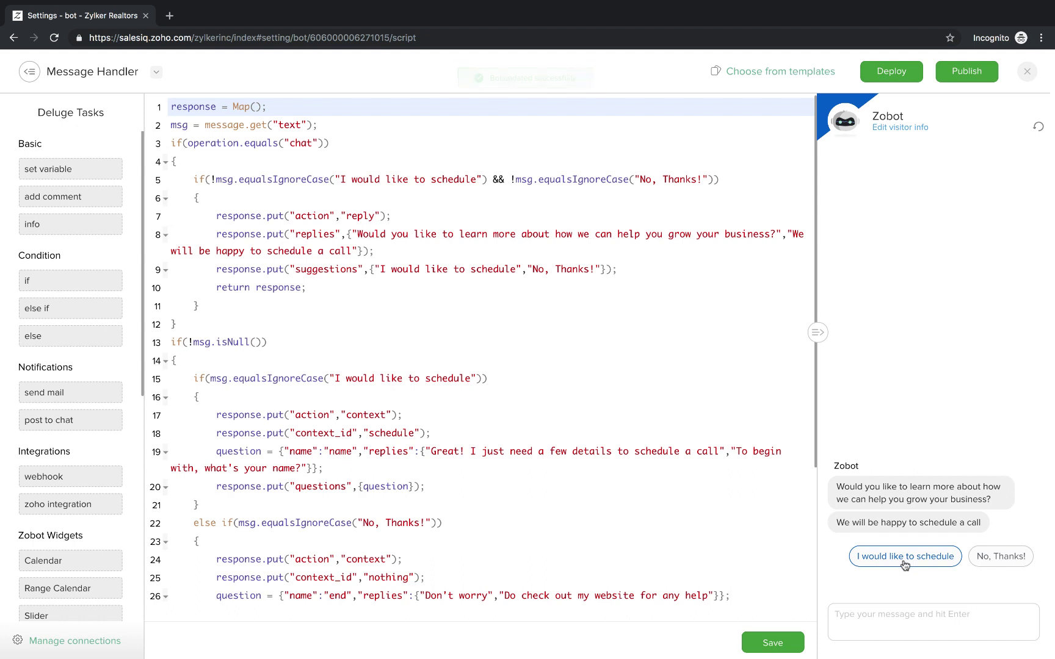
pyautogui.click(903, 557)
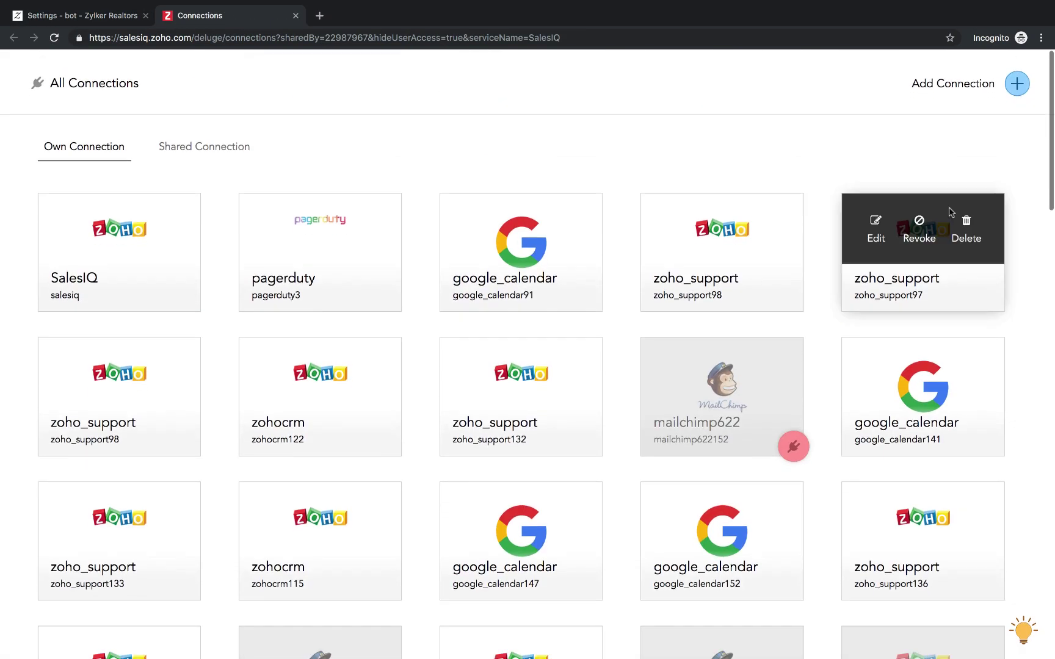
# - Add a new Google connection and name it gcalendar
pyautogui.click(1017, 80)
pyautogui.scroll(-6, 588, 467)
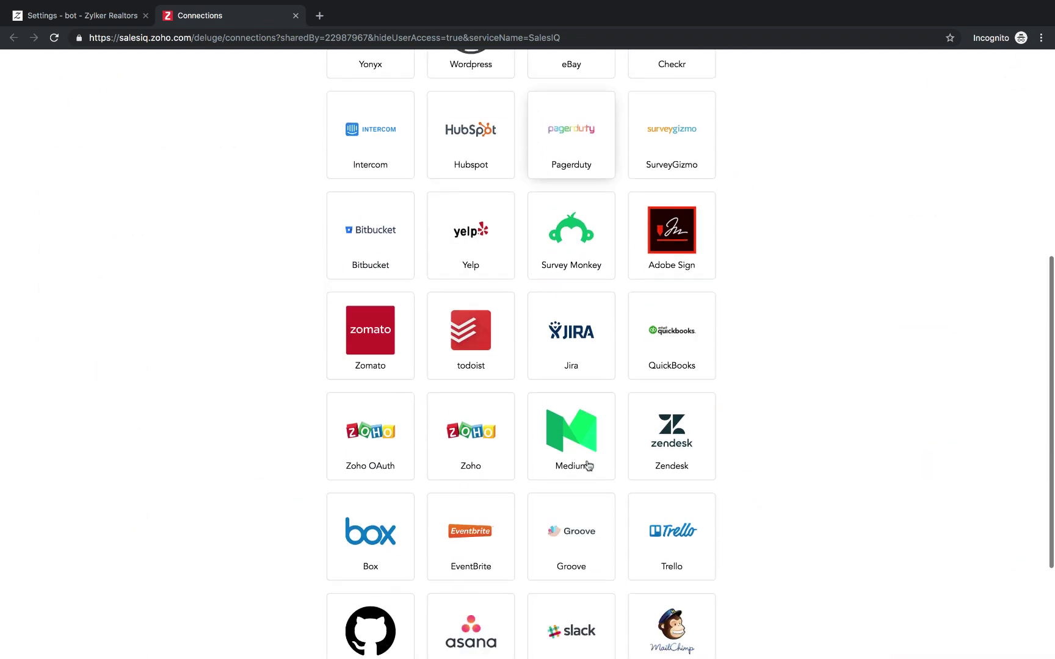
pyautogui.scroll(-3, 589, 466)
pyautogui.click(644, 532)
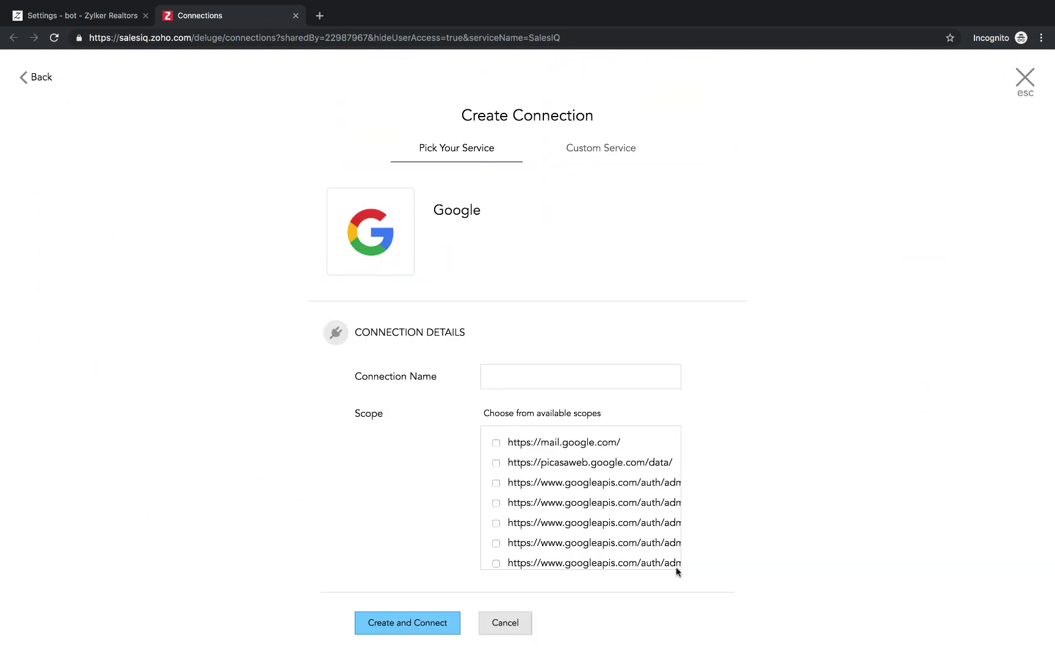
pyautogui.click(555, 378)
pyautogui.write('gcalendar')
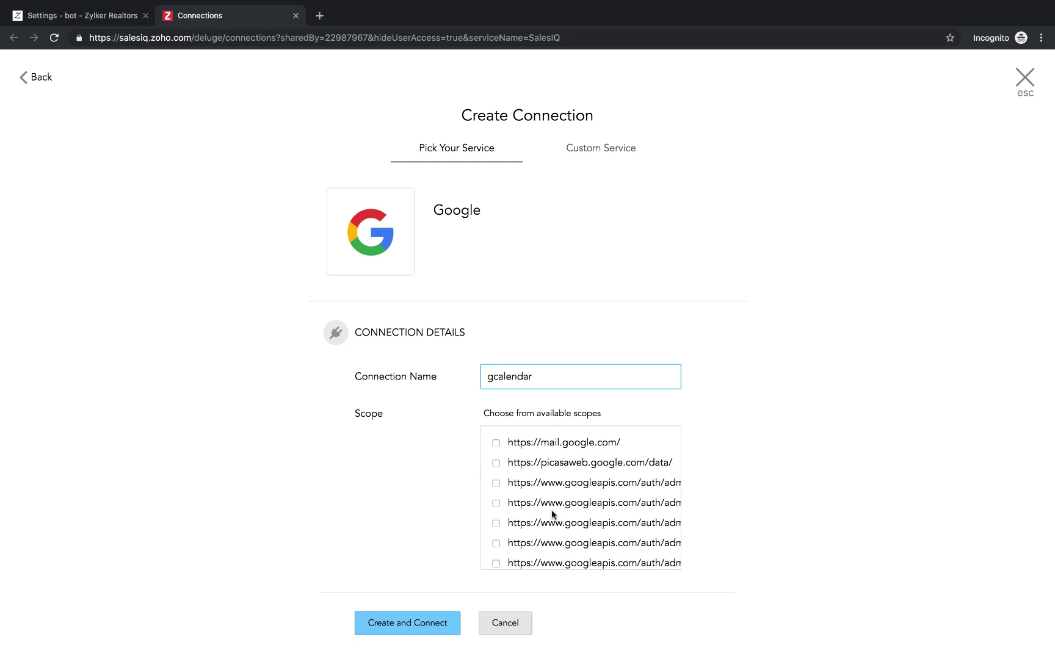
# - Grant gcalendar the calendar scope, then create and connect it
pyautogui.hscroll(1, 552, 515)
pyautogui.scroll(-3, 552, 515)
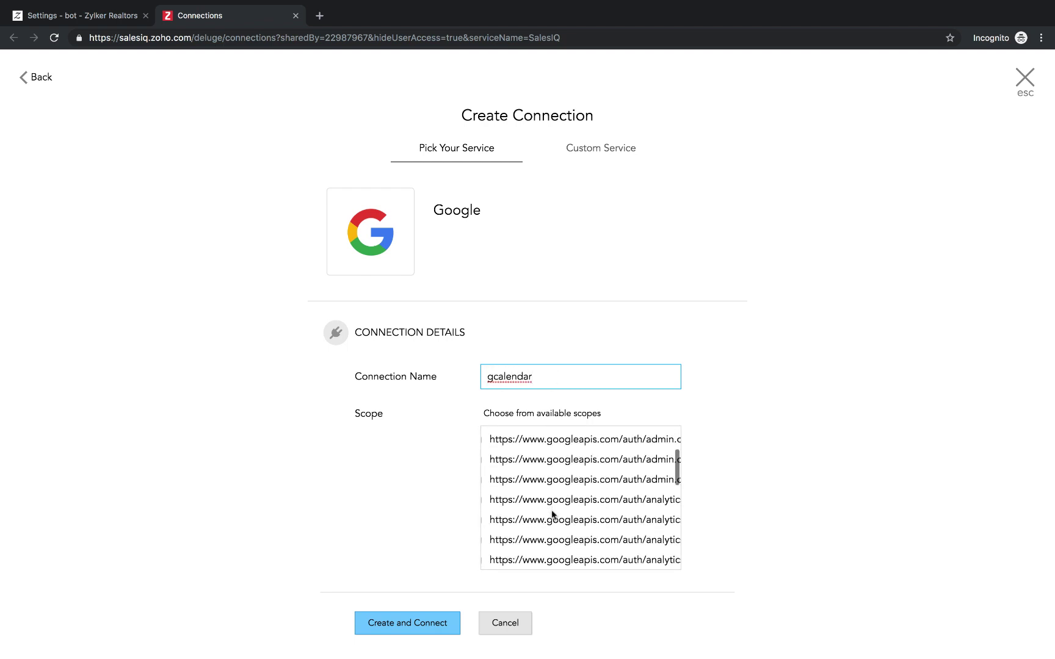
pyautogui.scroll(-3, 553, 514)
pyautogui.scroll(-3, 553, 514)
pyautogui.scroll(-2, 553, 516)
pyautogui.hscroll(-2, 538, 516)
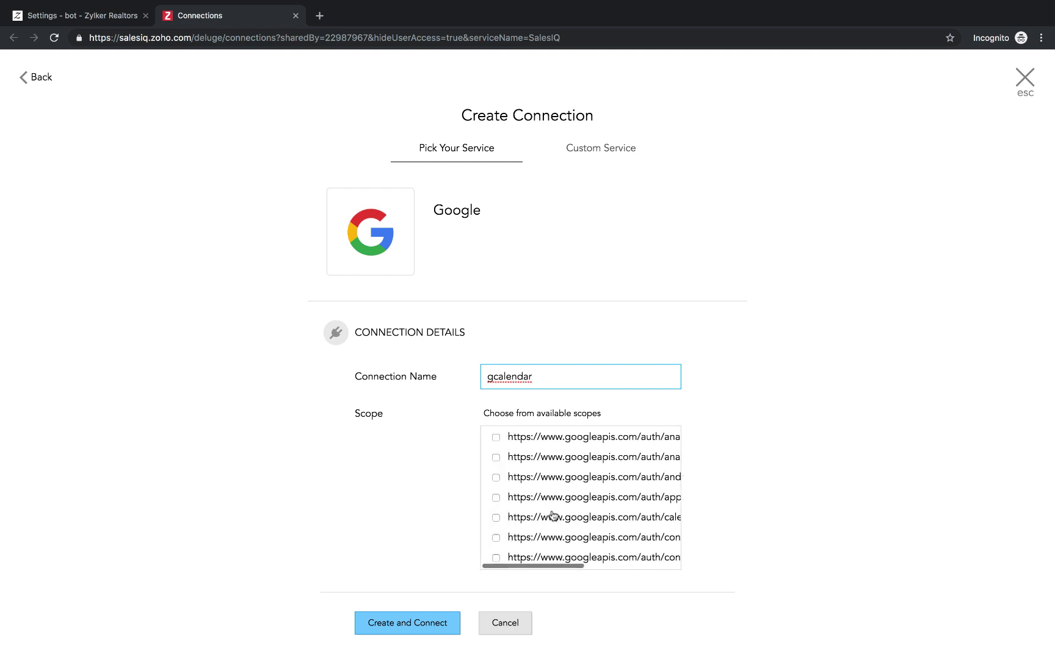
pyautogui.click(496, 519)
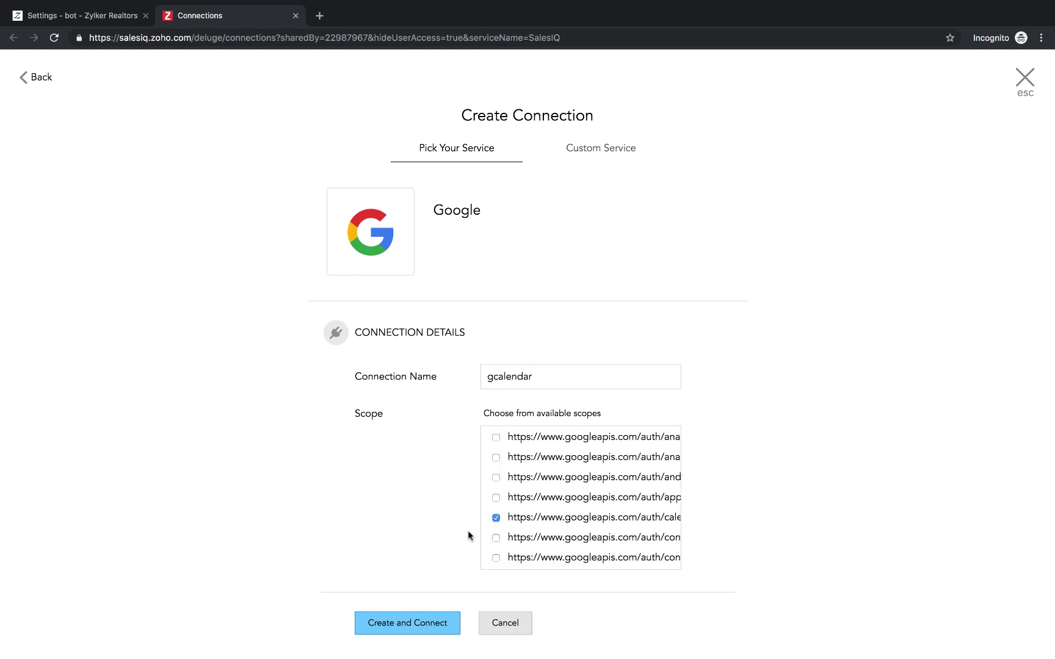
pyautogui.click(394, 629)
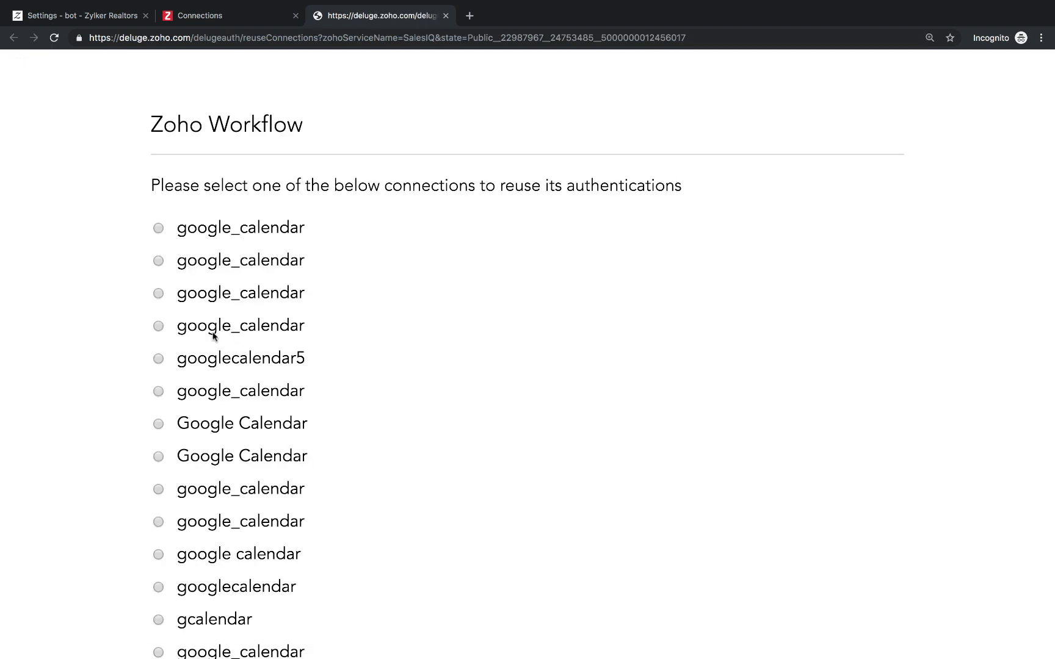
# - Reuse the existing google_calendar authentication for the gcalendar connection
pyautogui.scroll(-5, 183, 318)
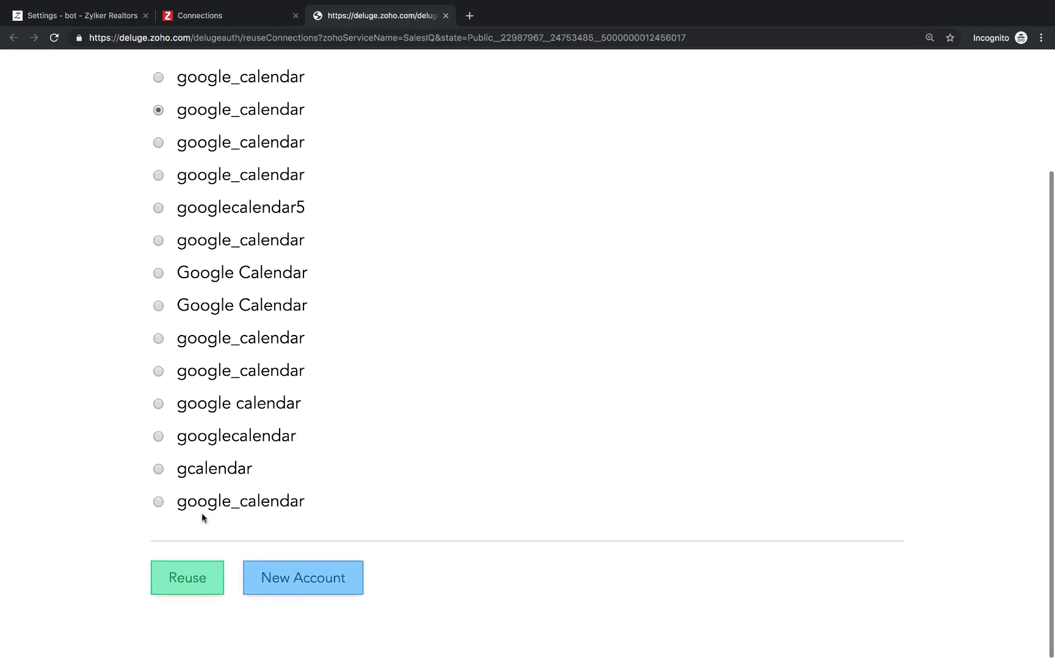
pyautogui.click(188, 583)
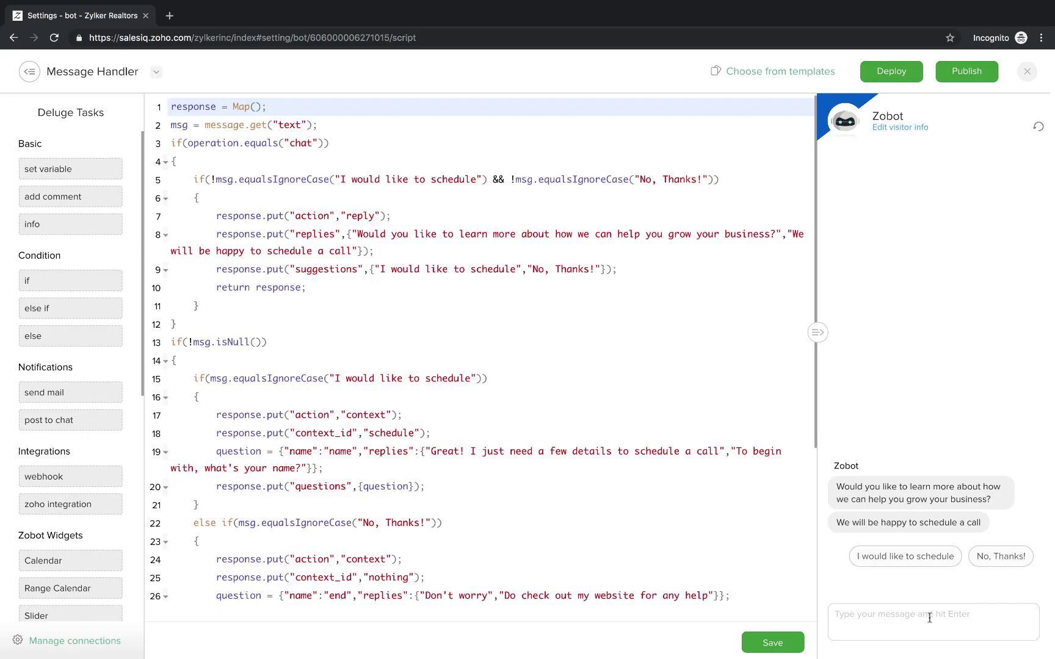
pyautogui.click(905, 556)
pyautogui.write('Patricia')
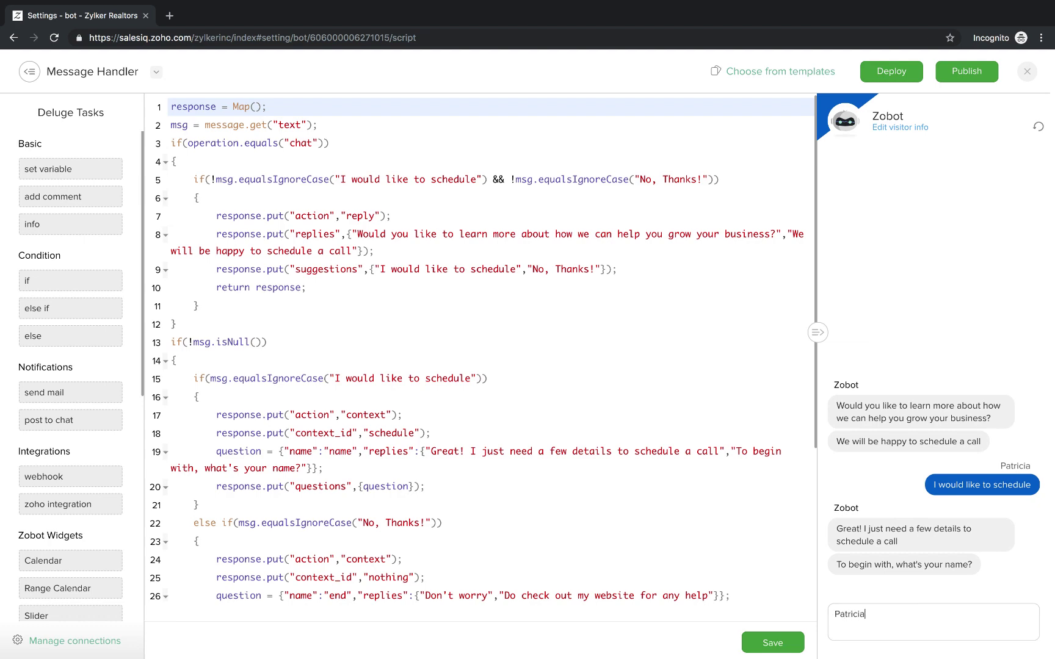
pyautogui.press('Return')
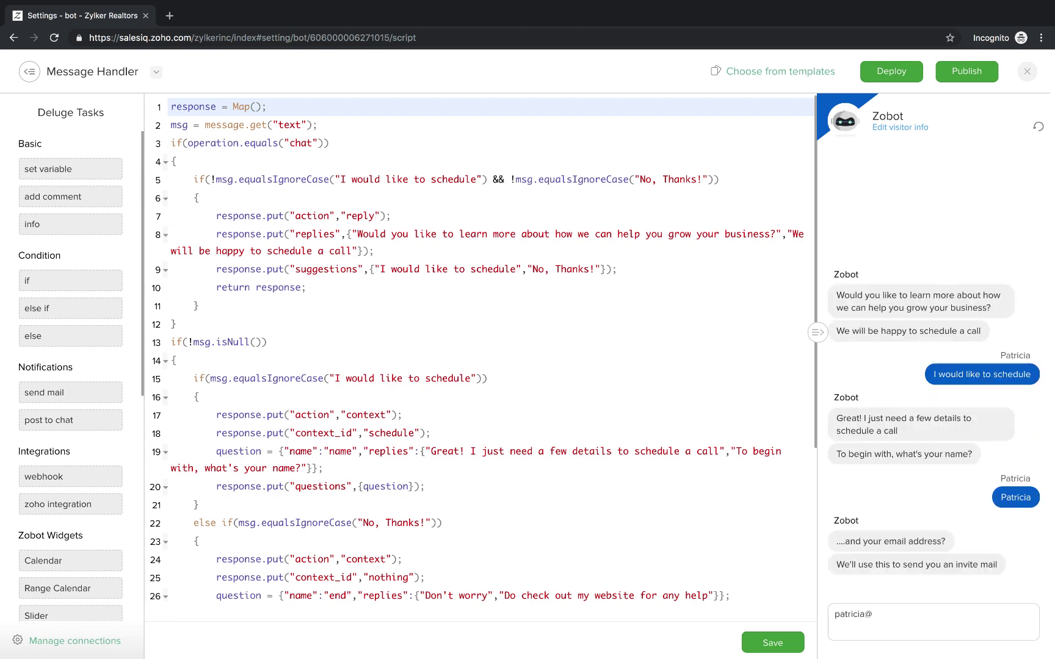
pyautogui.press('Return')
pyautogui.write('1234567890')
pyautogui.press('Return')
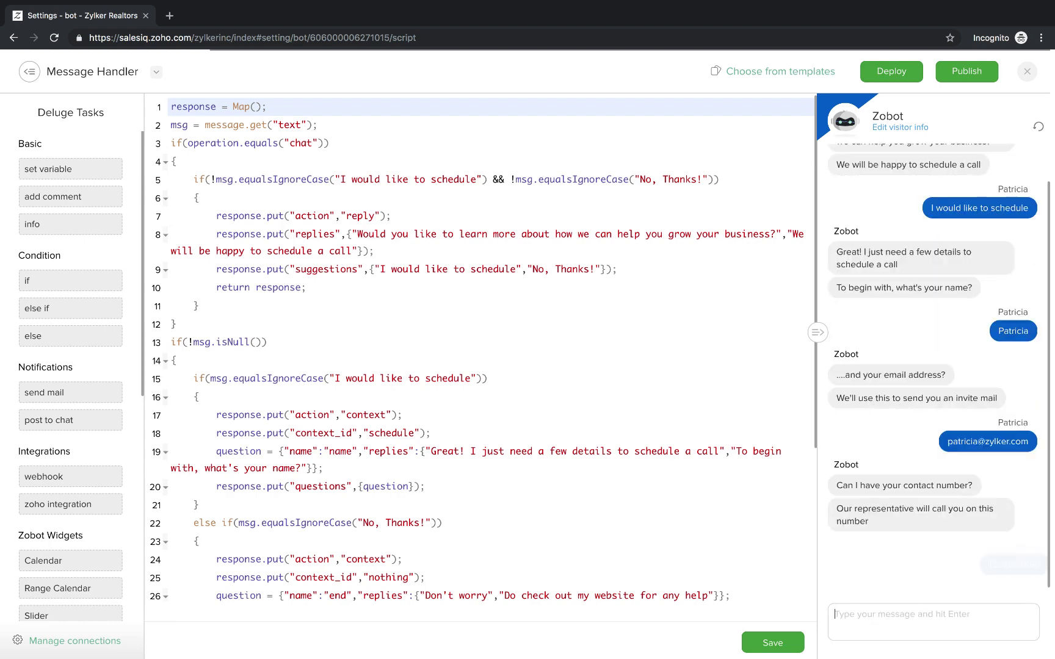
# - Give the company as Zylker Corp and book the July 14, 2 PM slot
pyautogui.write('Zylker Corp')
pyautogui.press('Return')
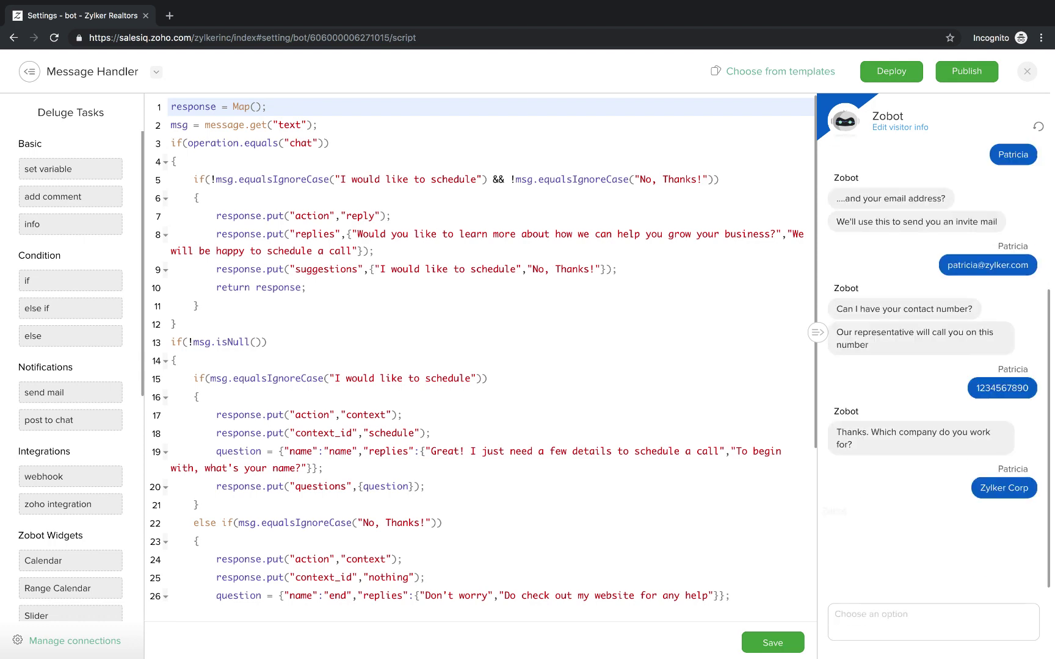
pyautogui.click(916, 386)
pyautogui.click(904, 490)
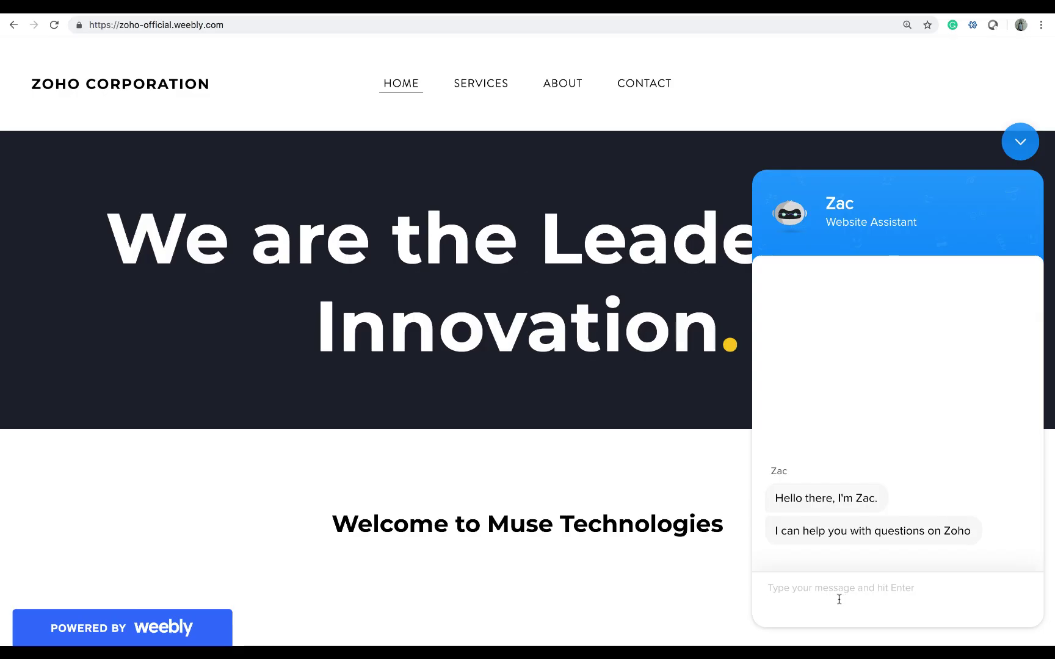
# - Ask the site's chat bot 'What is Zoho?' and what products Zoho offers
pyautogui.write('Hey!')
pyautogui.write('ho?')
pyautogui.press('Return')
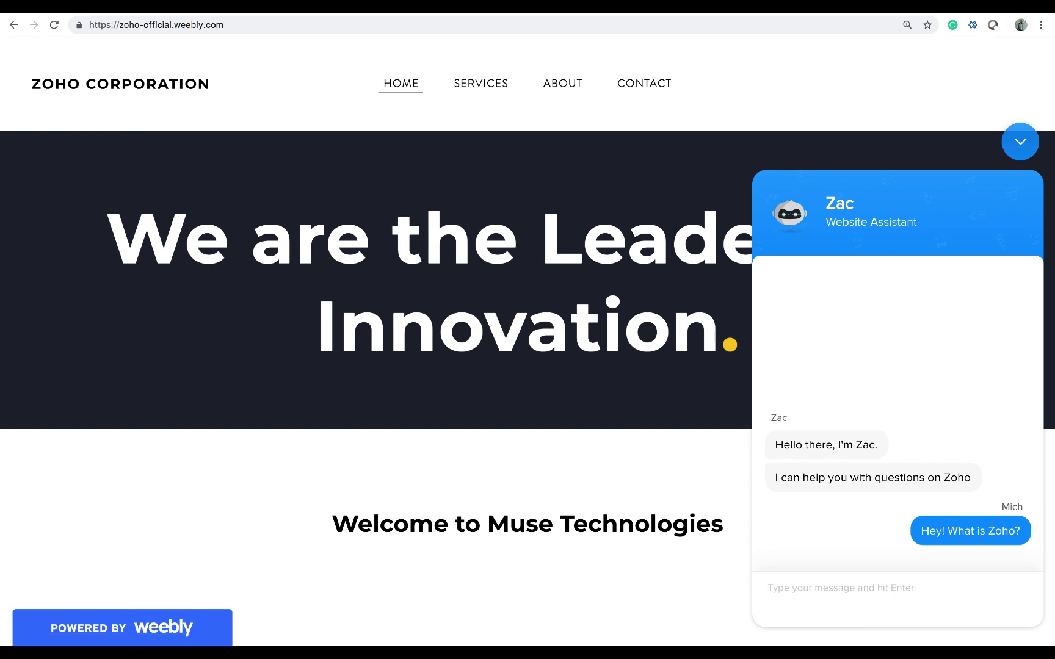
pyautogui.write('Wh')
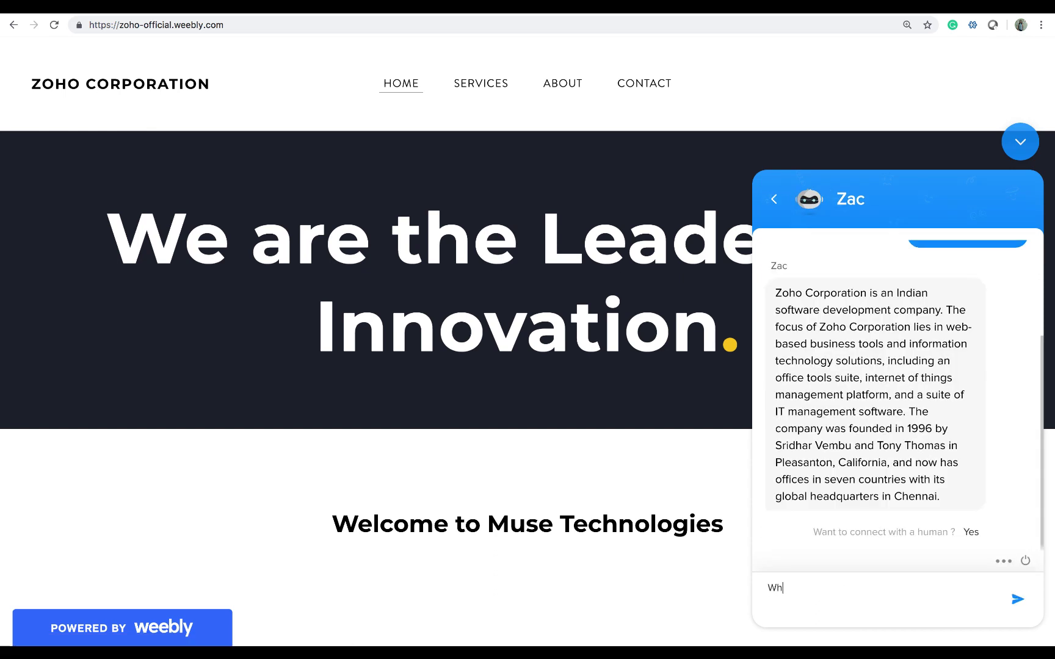
pyautogui.write(' you offer?')
pyautogui.press('Return')
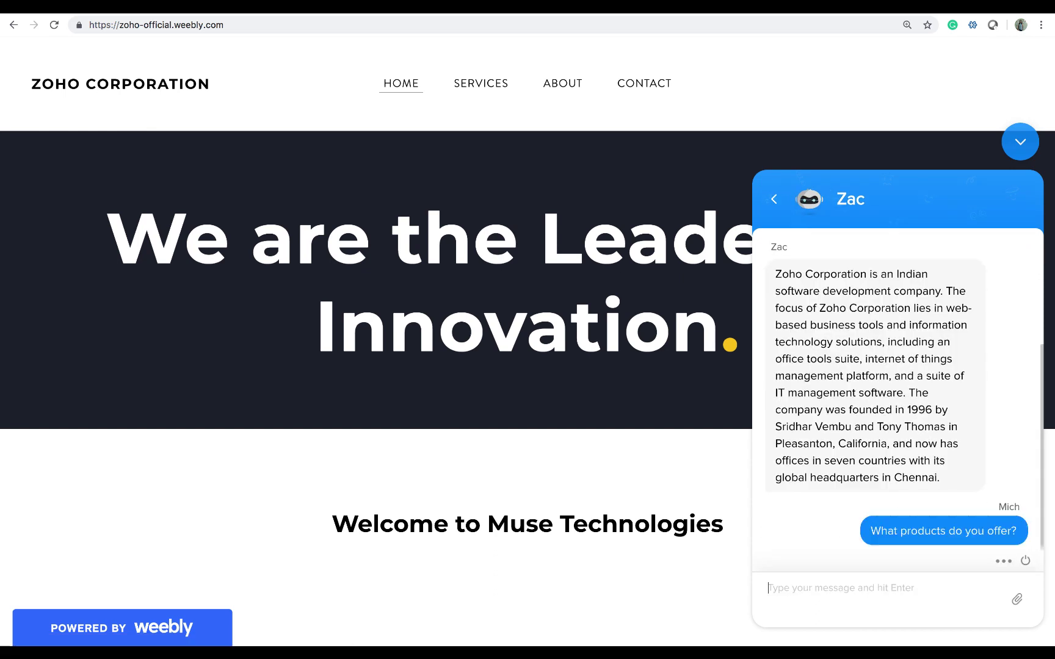
pyautogui.scroll(10, 771, 408)
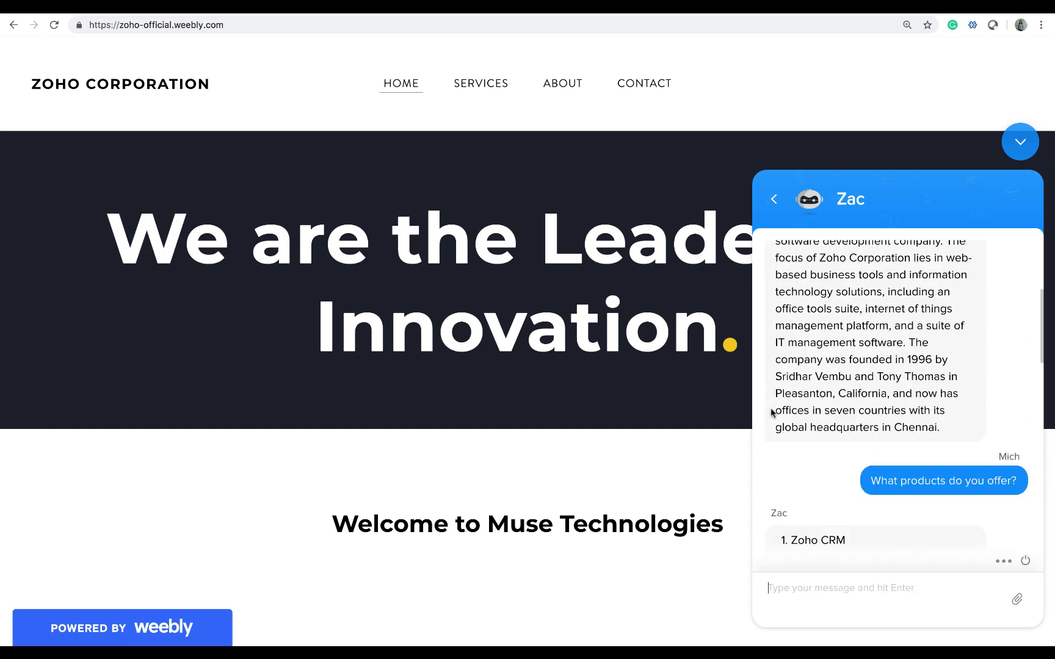